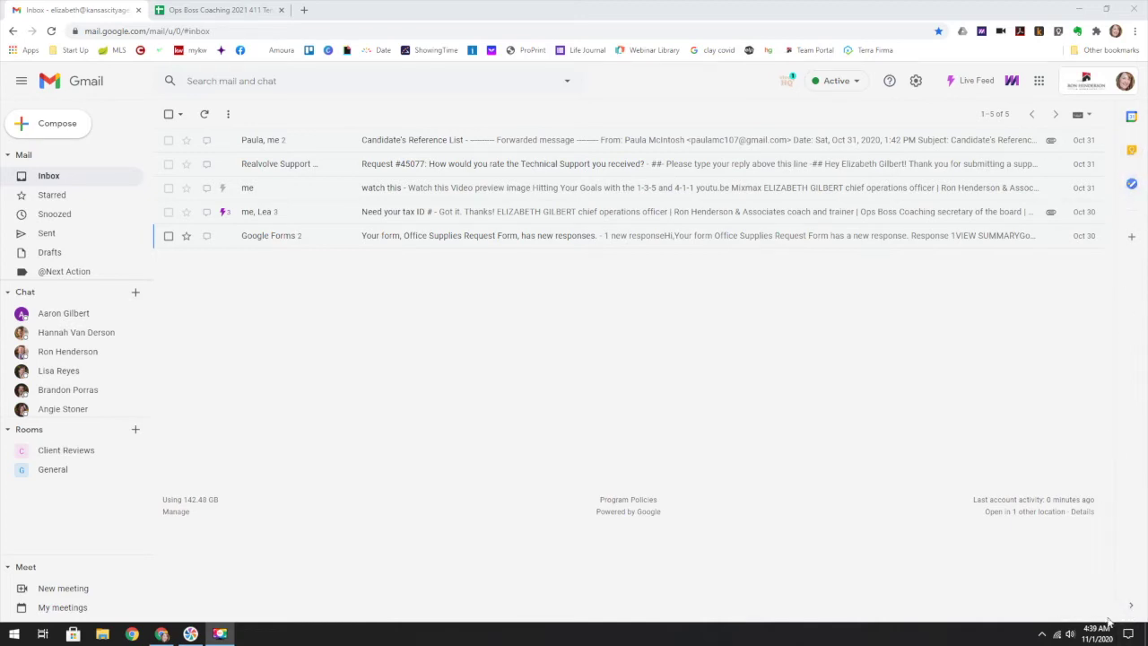
Hide and restore the side panel, and look over the Monday, November 2 calendar and the My Tasks list
left_click(1133, 608)
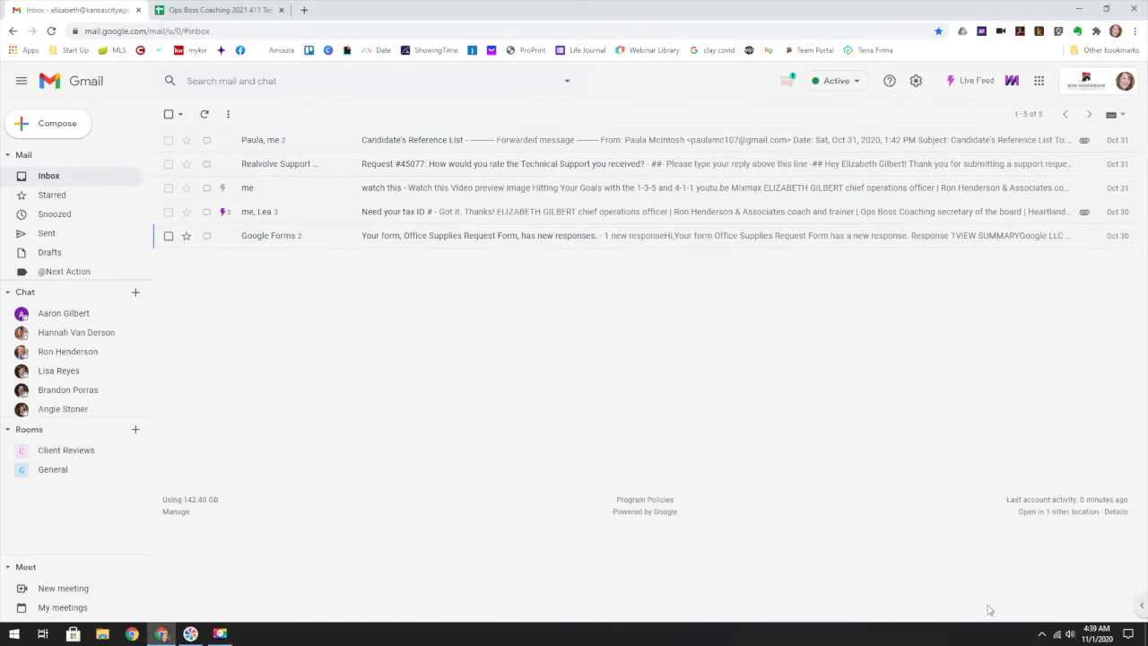
left_click(1137, 608)
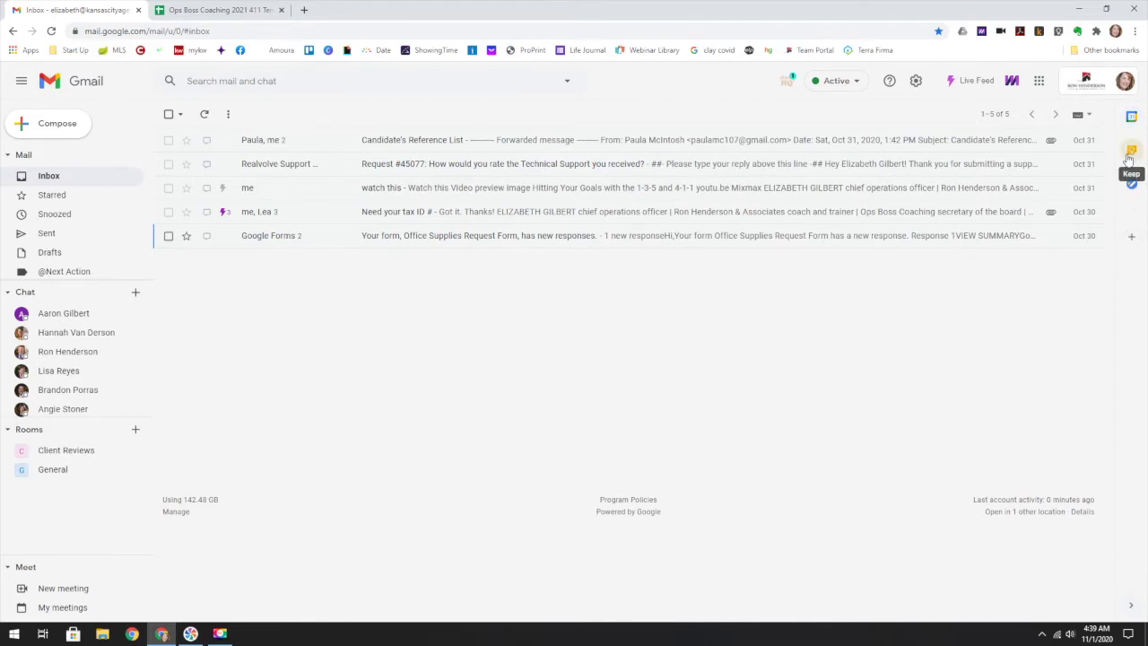
left_click(1131, 117)
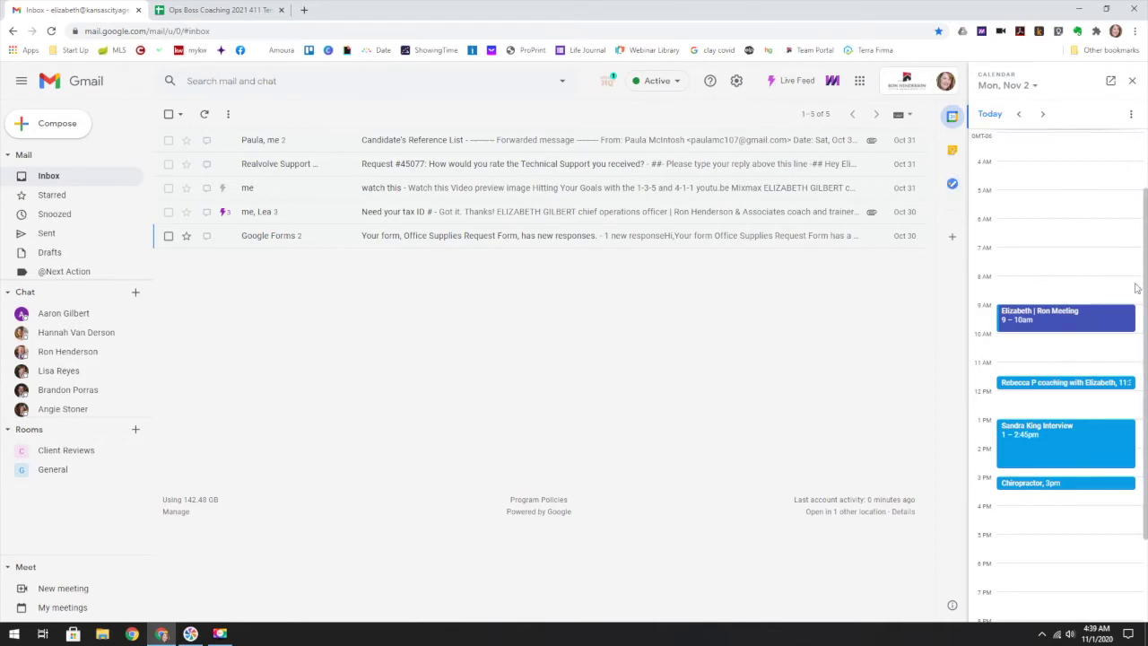
left_click_drag(1145, 297, 1145, 341)
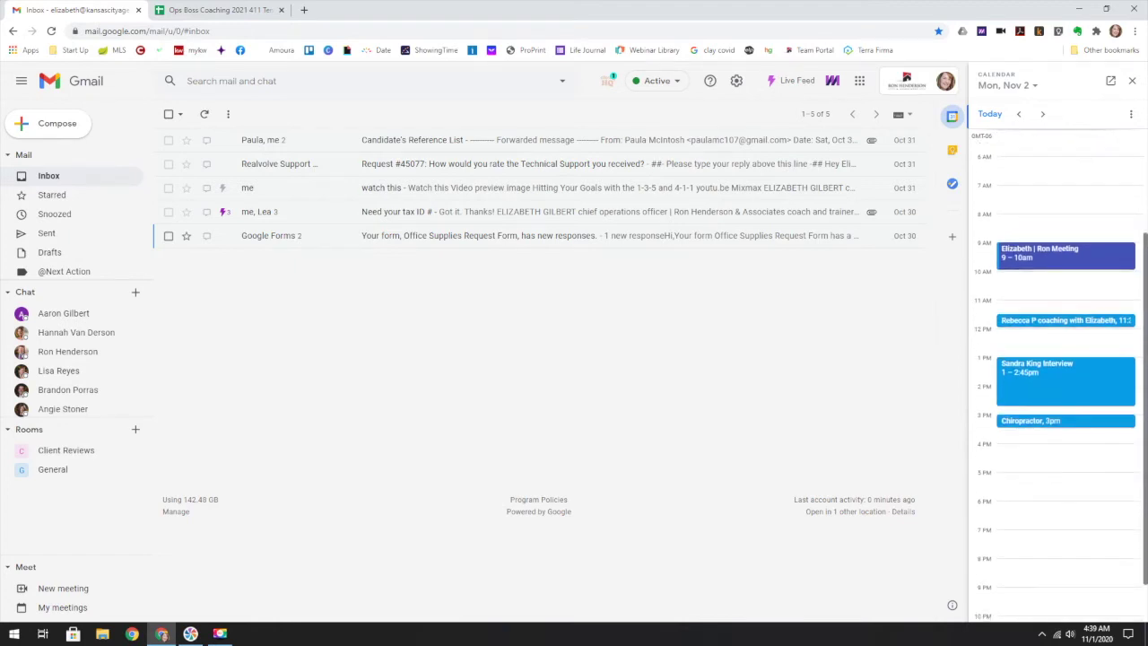
left_click(952, 185)
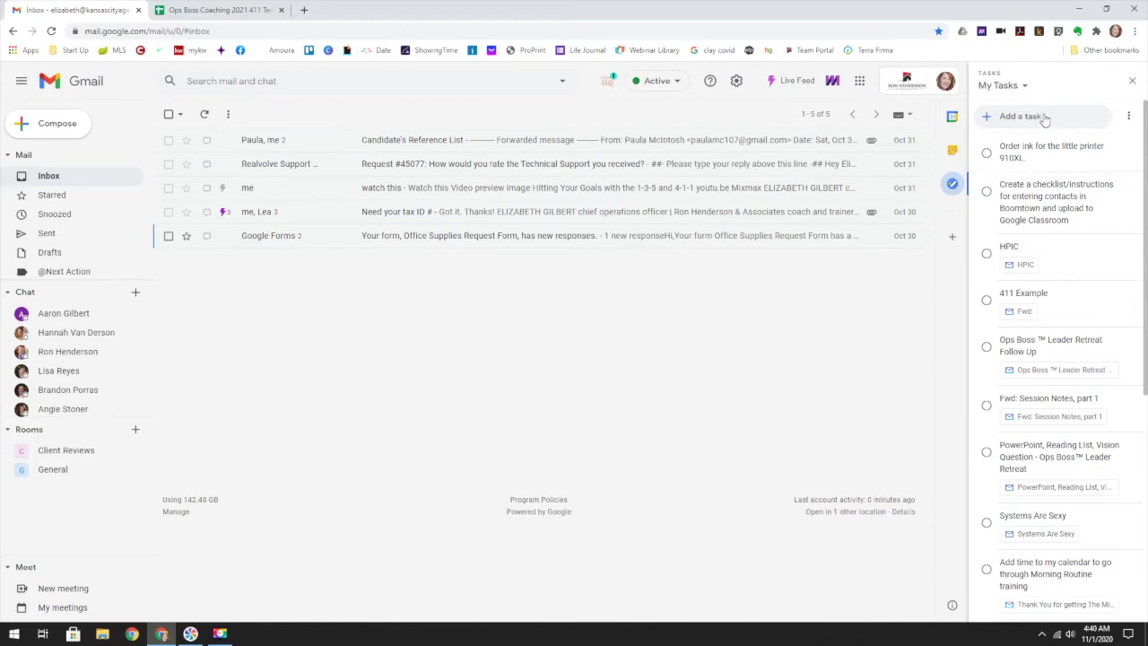
left_click(952, 115)
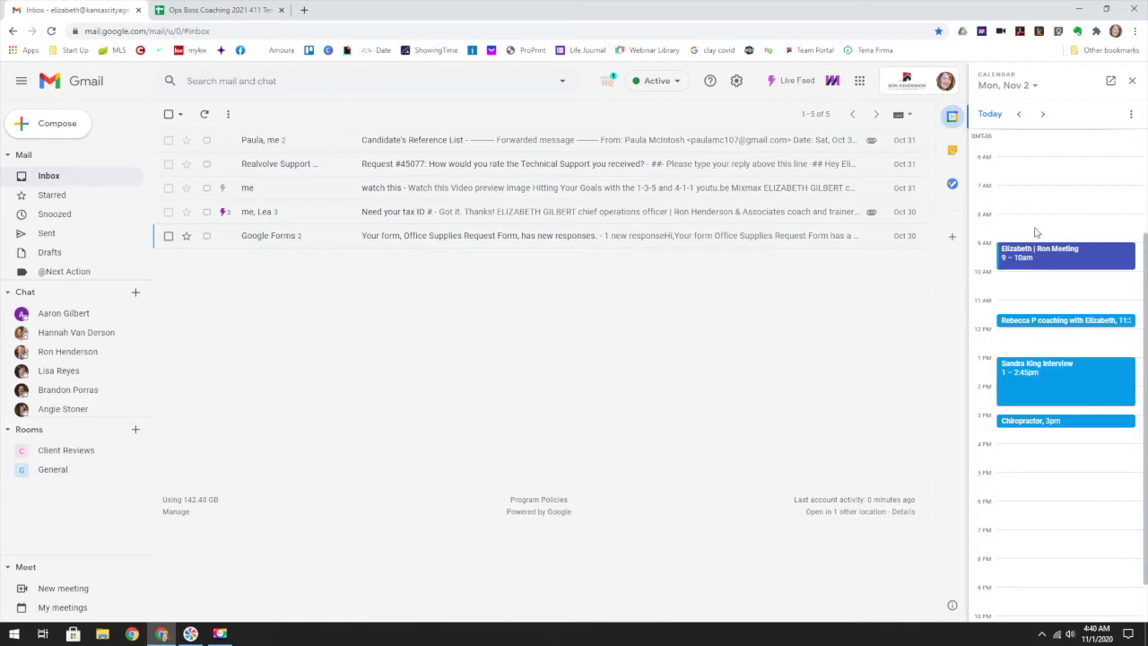
Open the Candidate's Reference List email and add it to the My Tasks list
left_click(952, 186)
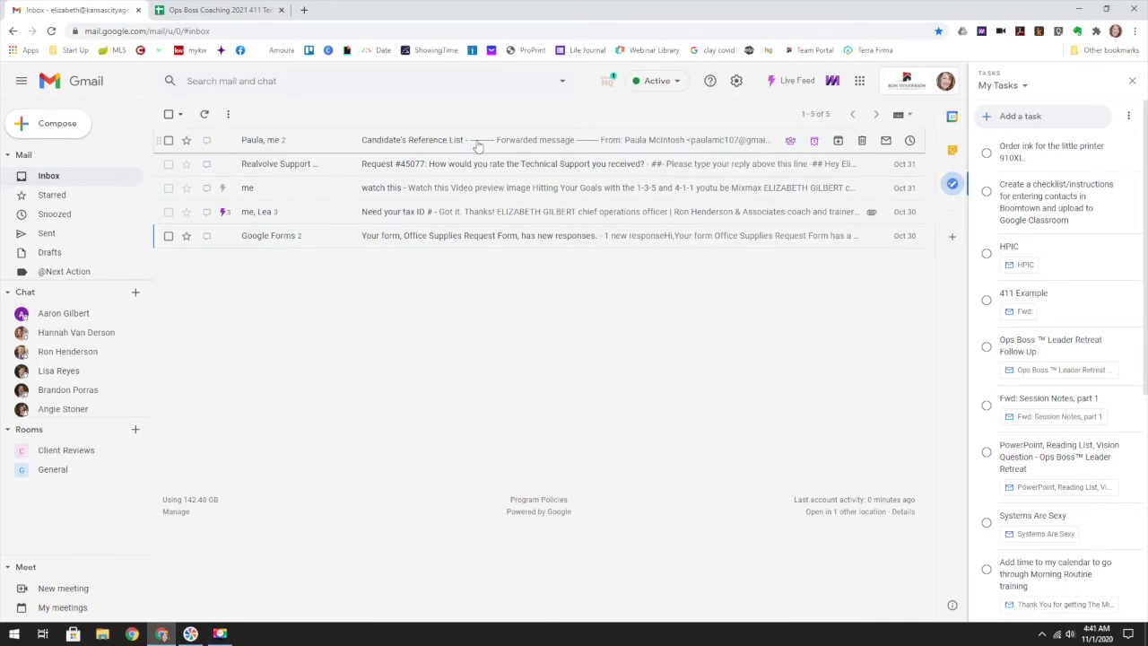
left_click(447, 143)
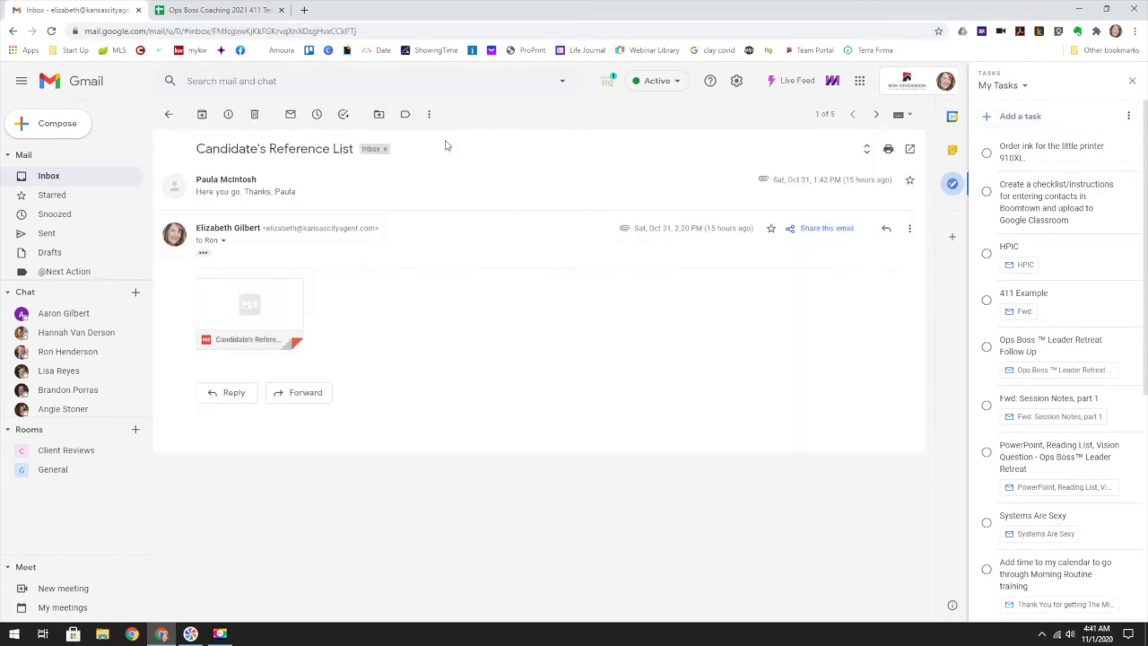
left_click(343, 115)
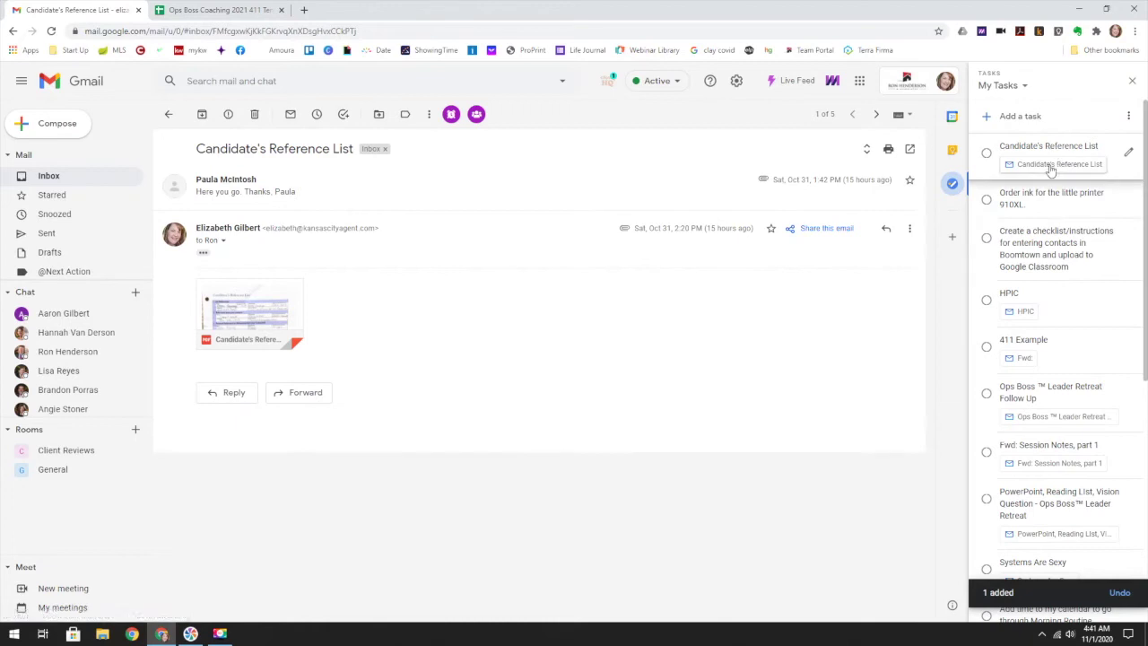
Rename the new email-linked task to "Call references for" followed by the candidate's first name
left_click(1126, 154)
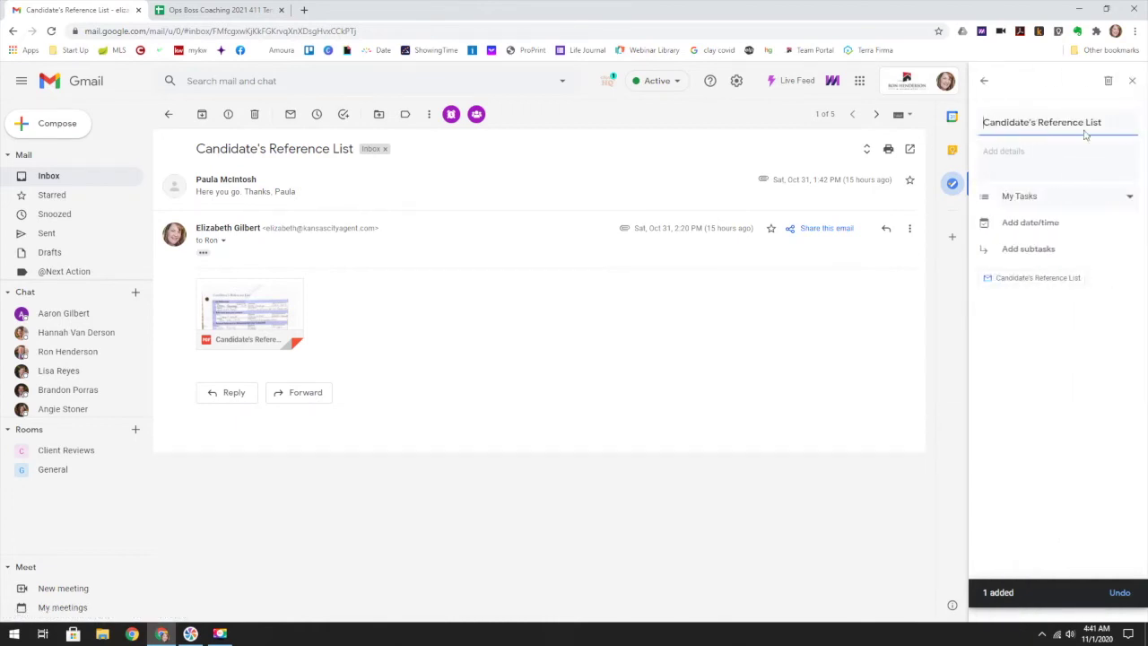
left_click_drag(1113, 119, 976, 112)
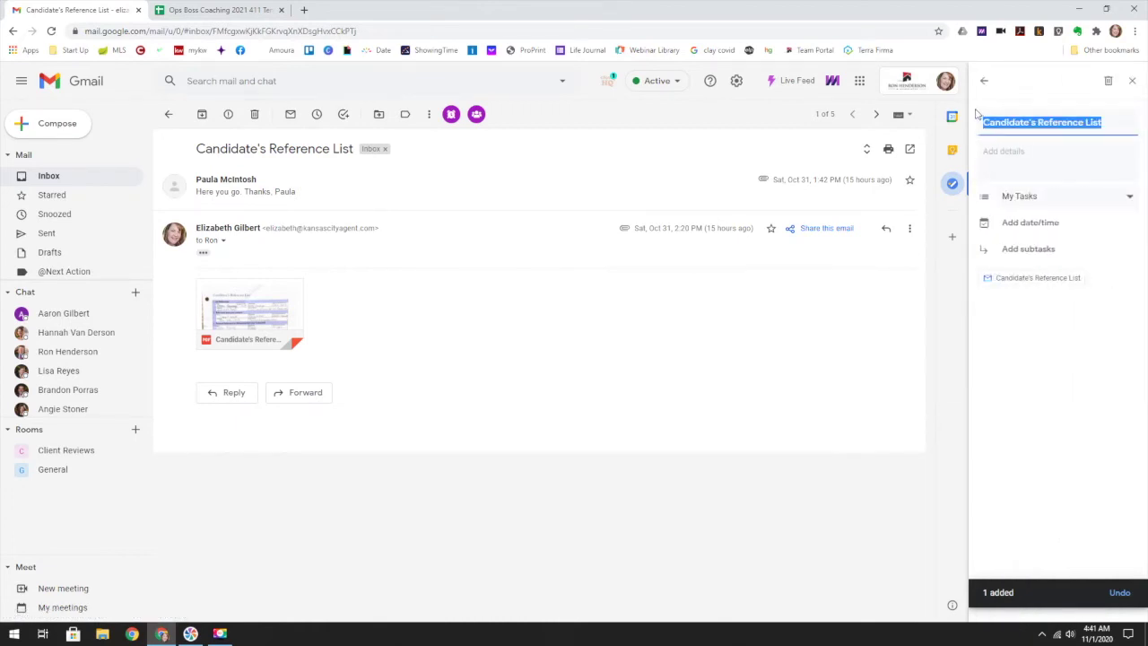
type("Call re")
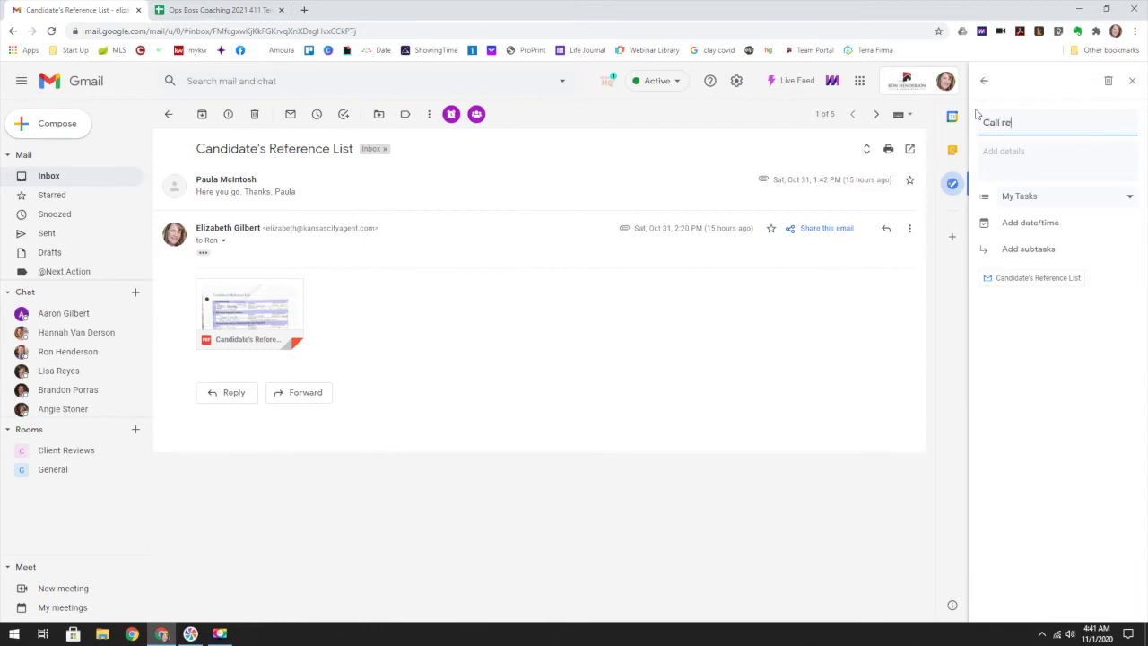
type("ferences for Pau")
left_click(1021, 98)
left_click(984, 79)
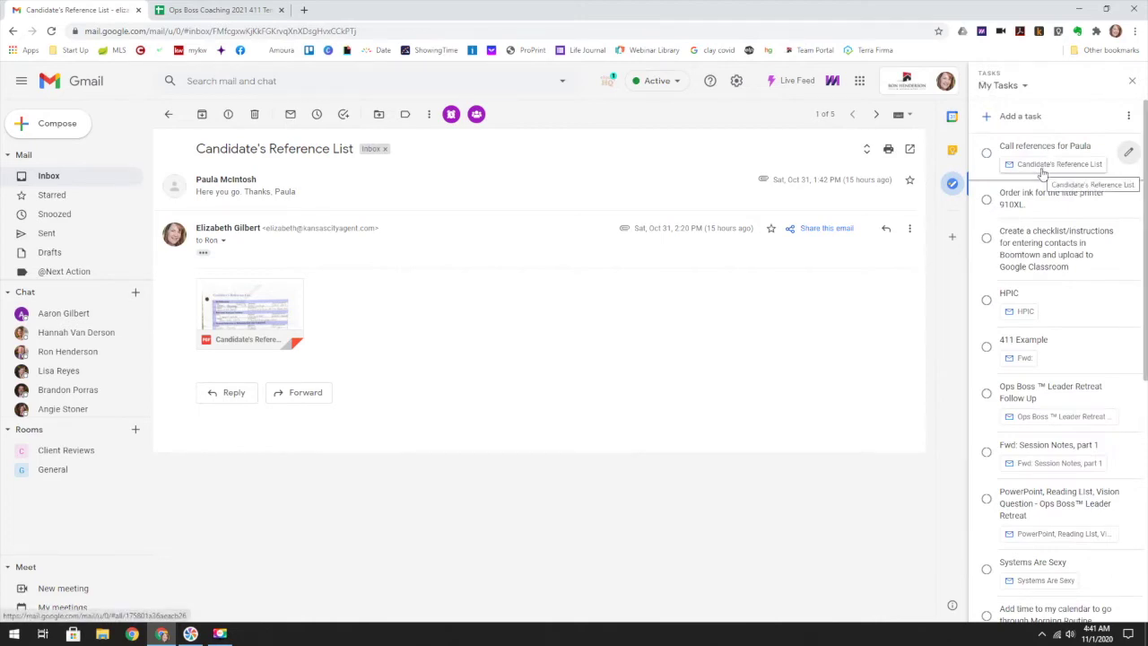
Schedule the call-references task for November 2, 2020 at 8:00 AM and check it against that day's calendar
left_click(1127, 152)
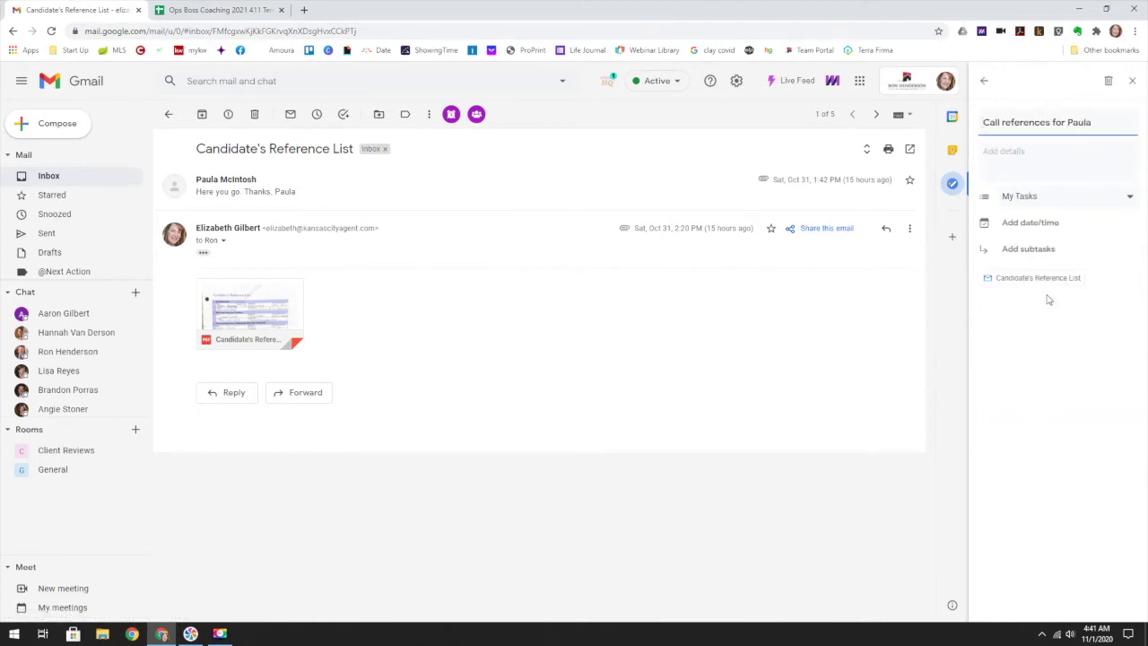
left_click(1017, 224)
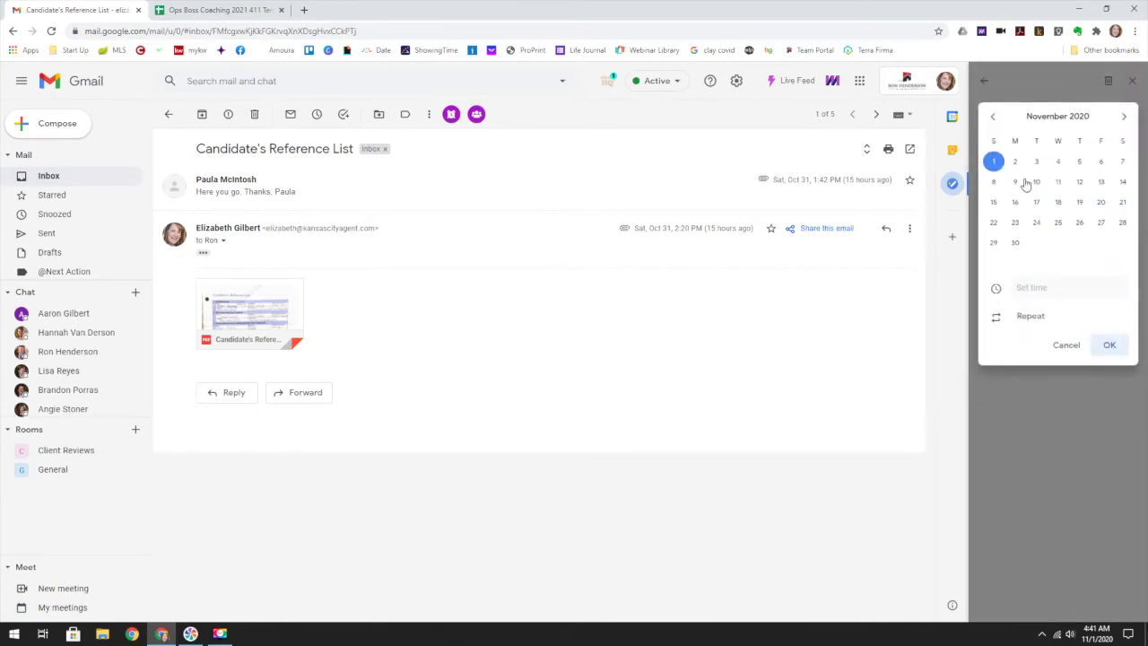
left_click(1015, 162)
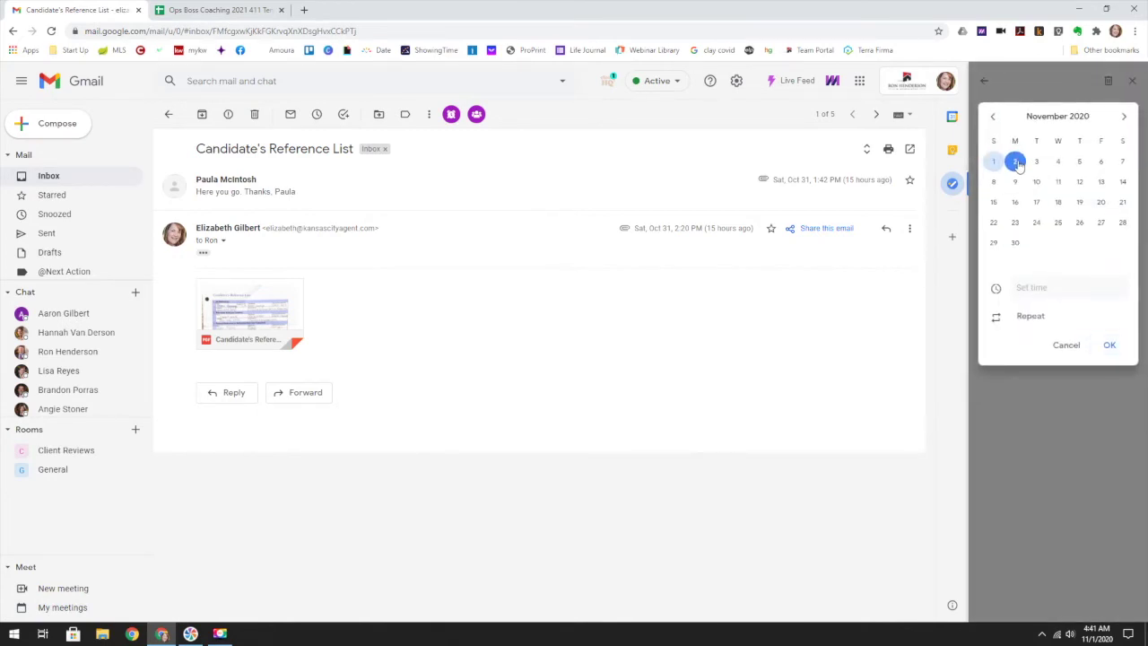
left_click(1041, 287)
left_click(1036, 315)
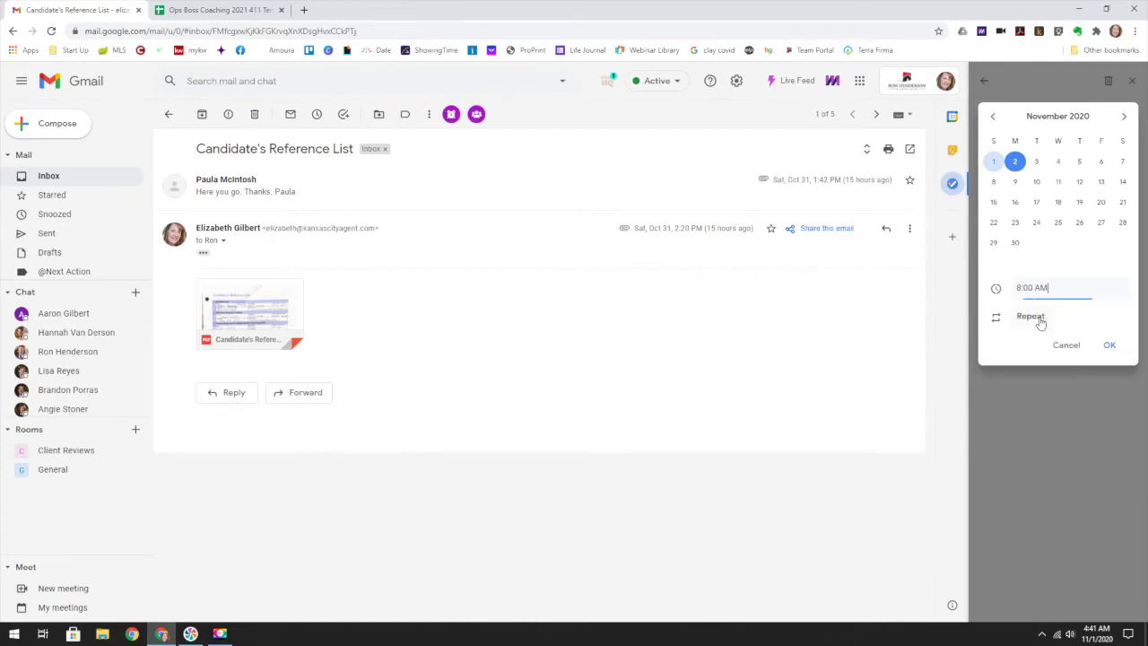
left_click(1109, 346)
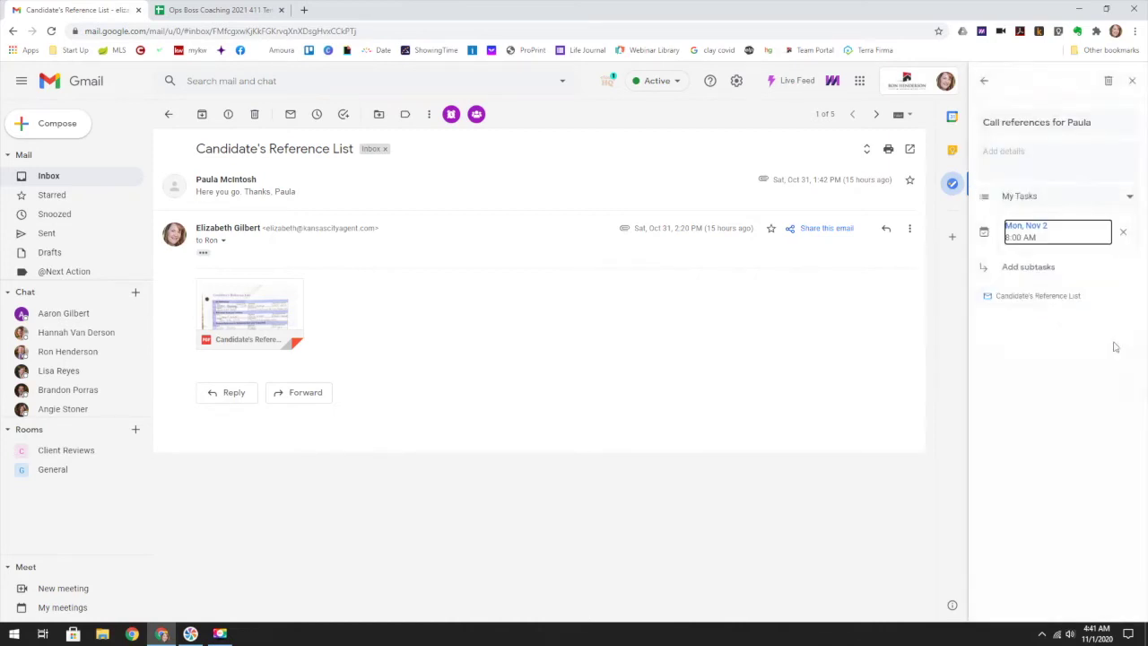
left_click(1067, 337)
left_click(984, 82)
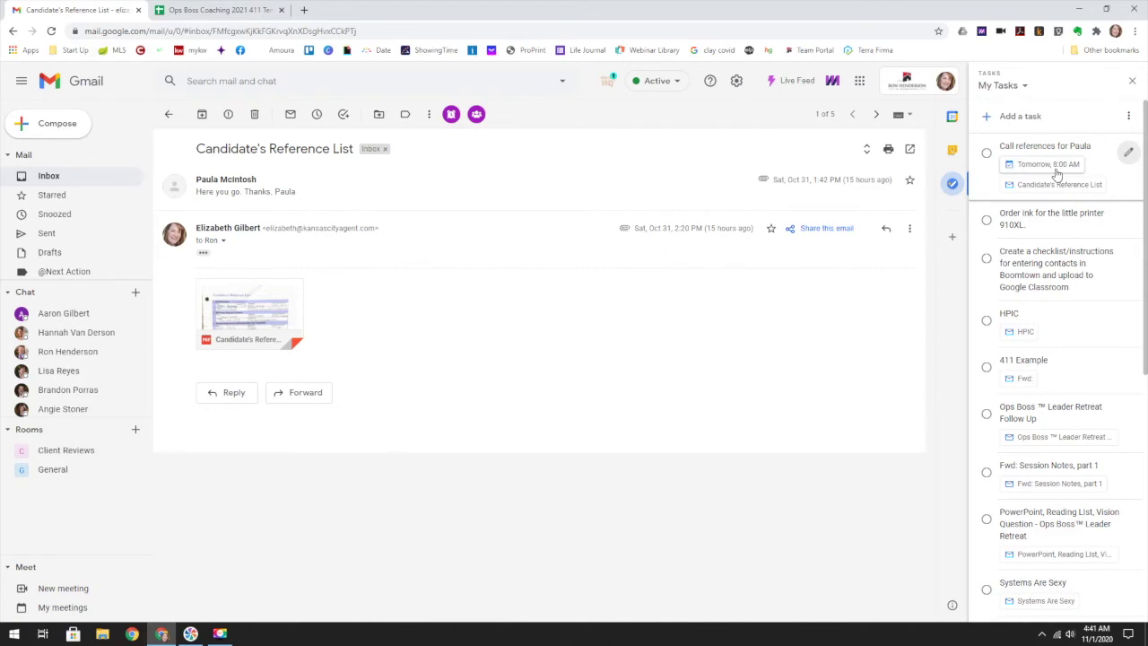
left_click(952, 115)
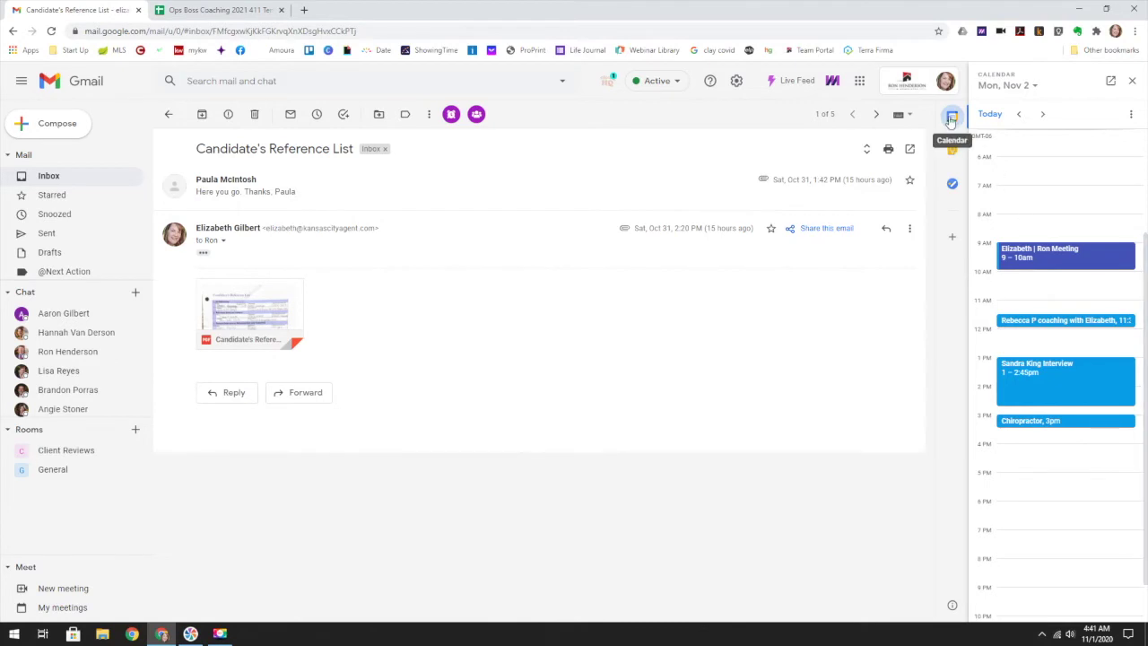
left_click(953, 190)
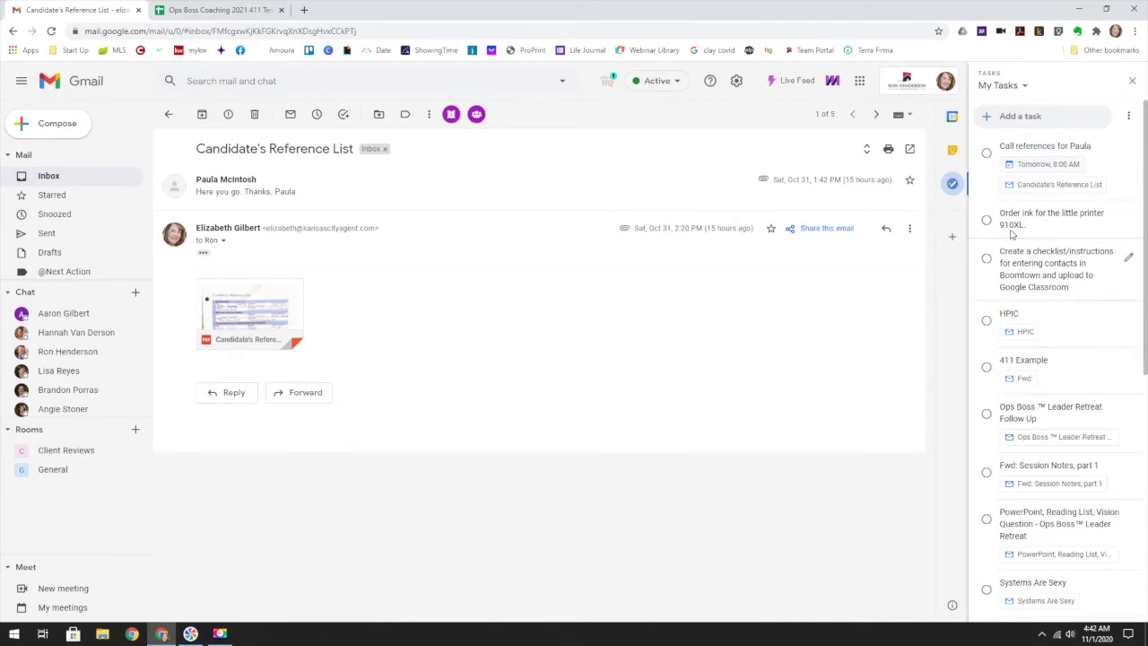
Return to the inbox and archive the Candidate's Reference List conversation
left_click(168, 116)
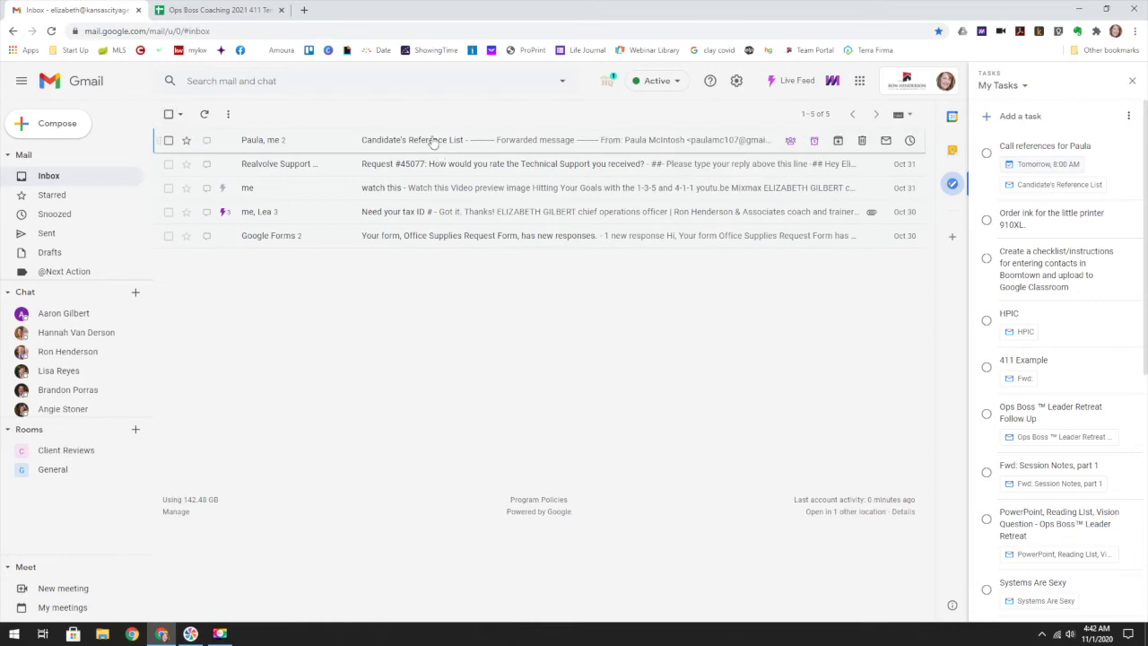
left_click(169, 140)
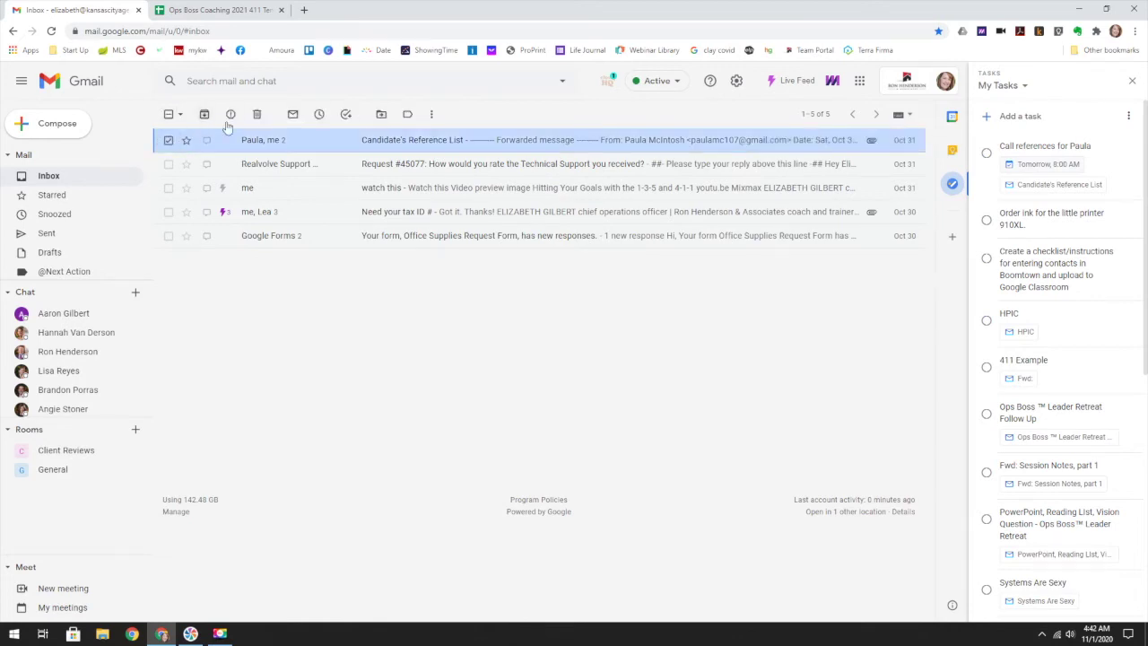
left_click(204, 114)
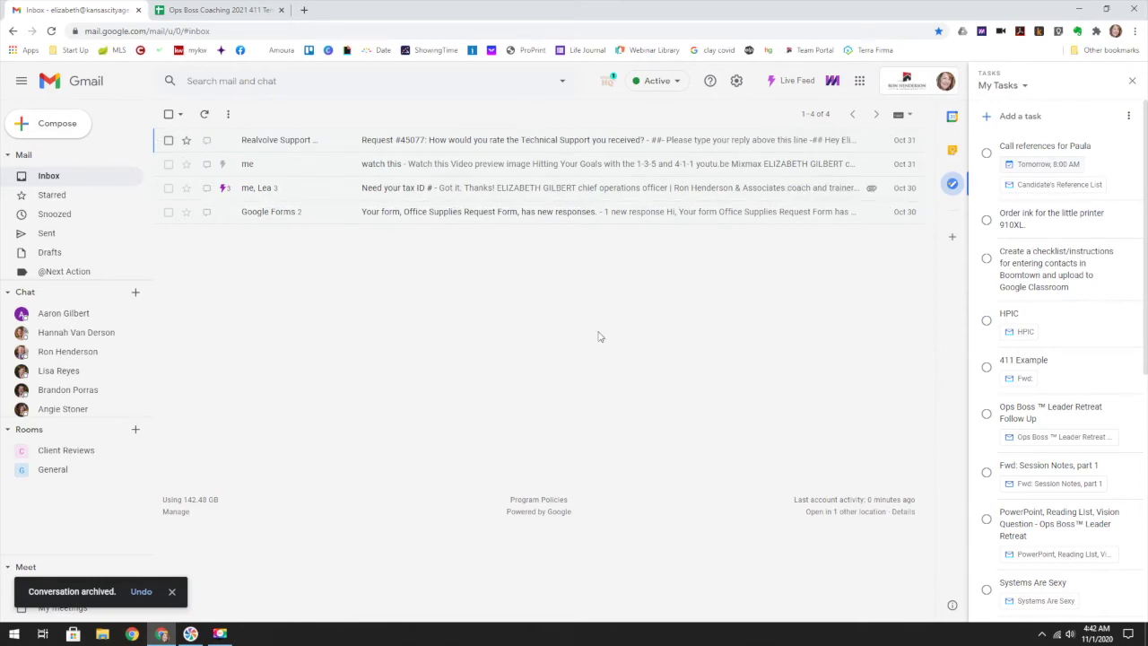
Reopen the archived Candidate's Reference List email from its task link and go back to the inbox
left_click(1044, 184)
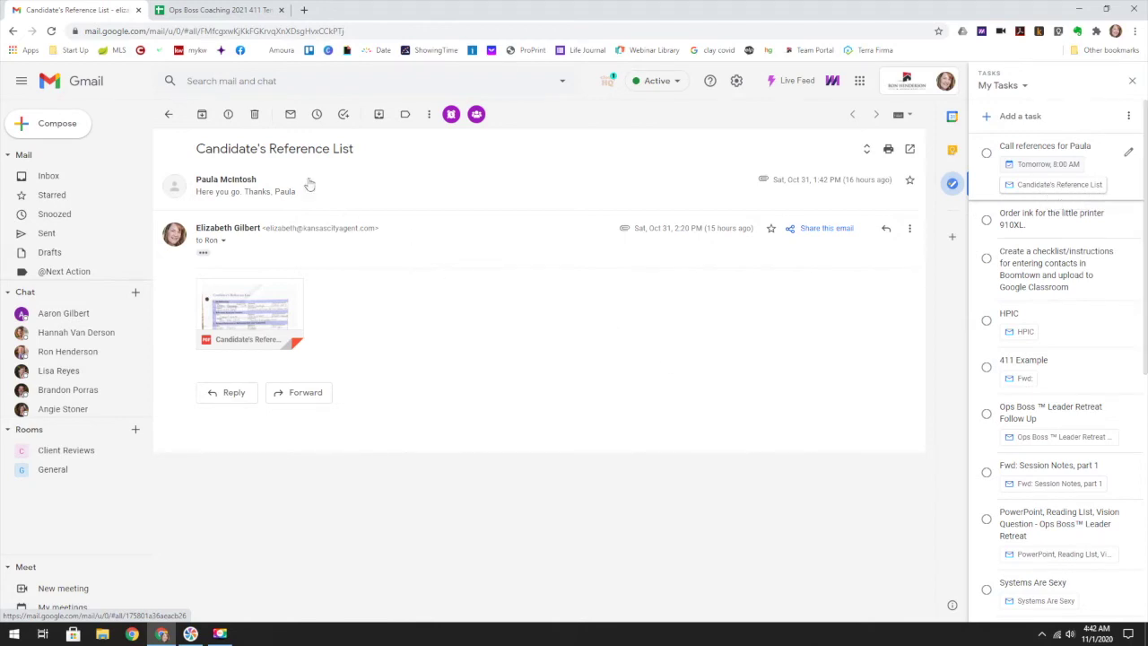
left_click(168, 114)
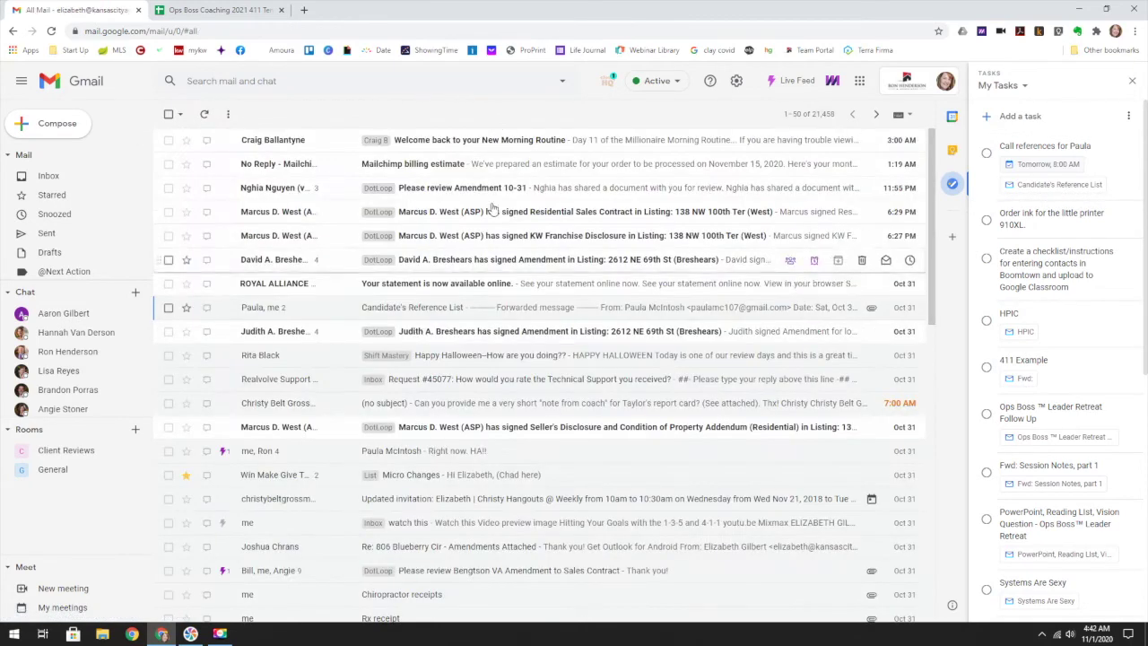
left_click(46, 175)
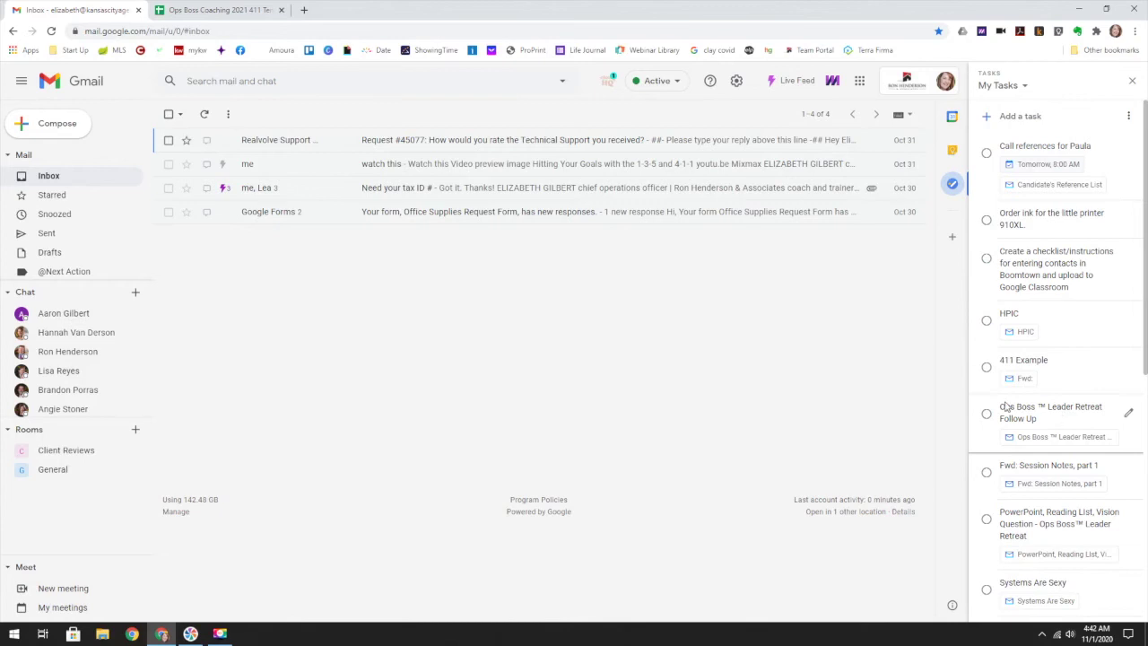
Review the rest of the My Tasks list, expanding and collapsing the completed tasks
scroll(1013, 404, "down", 5)
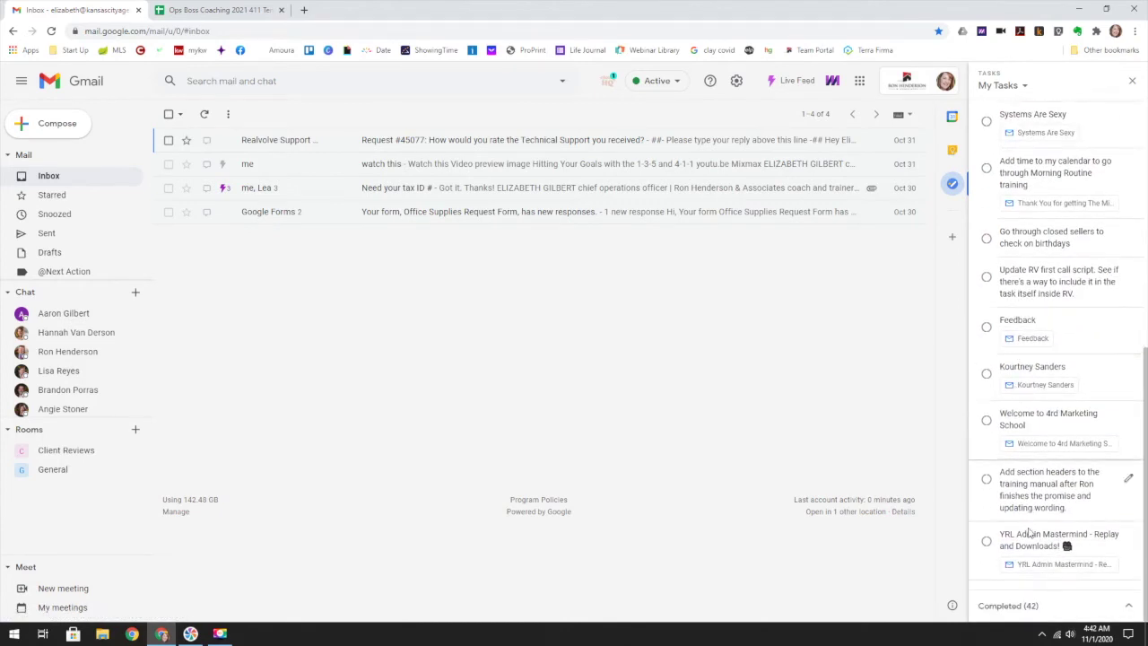
left_click(1128, 606)
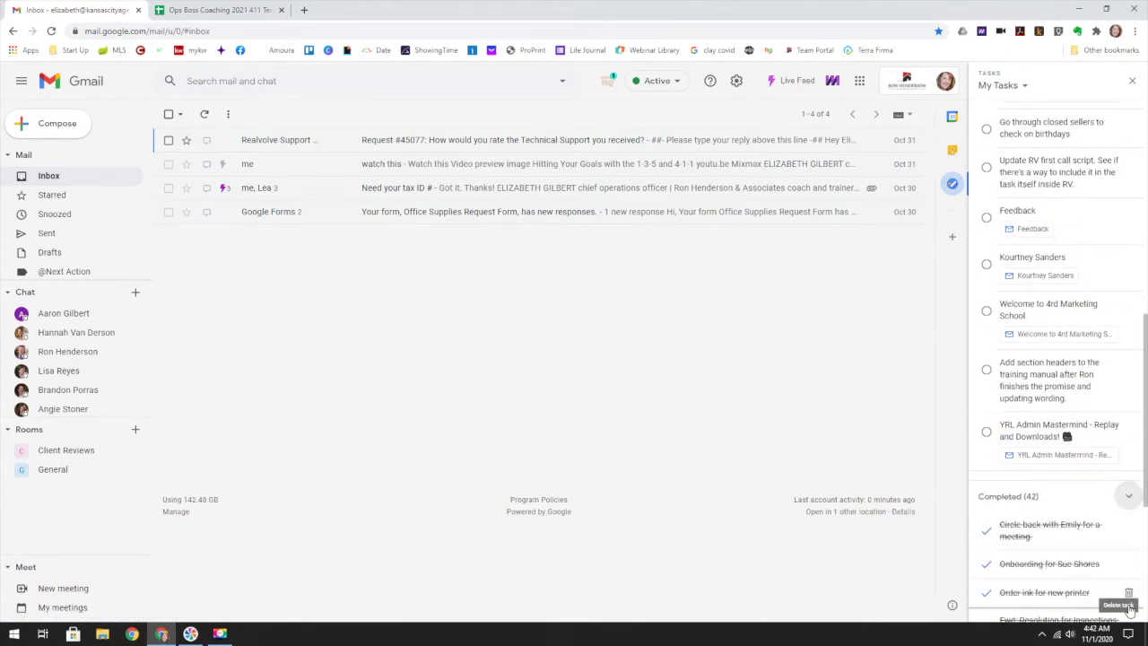
right_click(1128, 606)
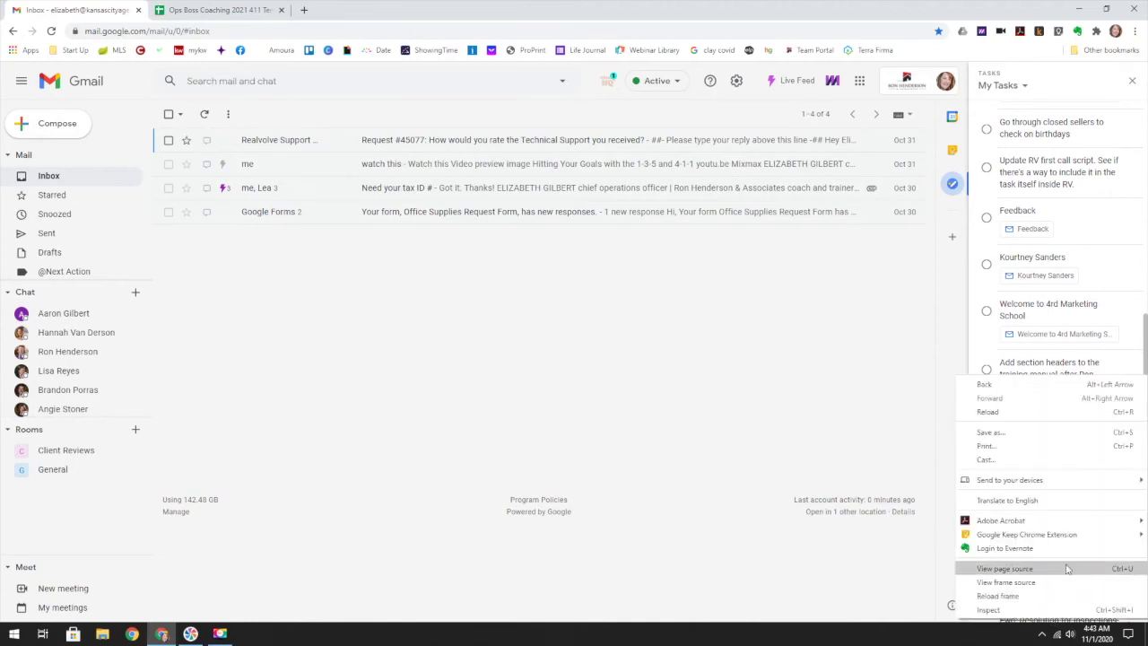
left_click(875, 419)
left_click(1128, 496)
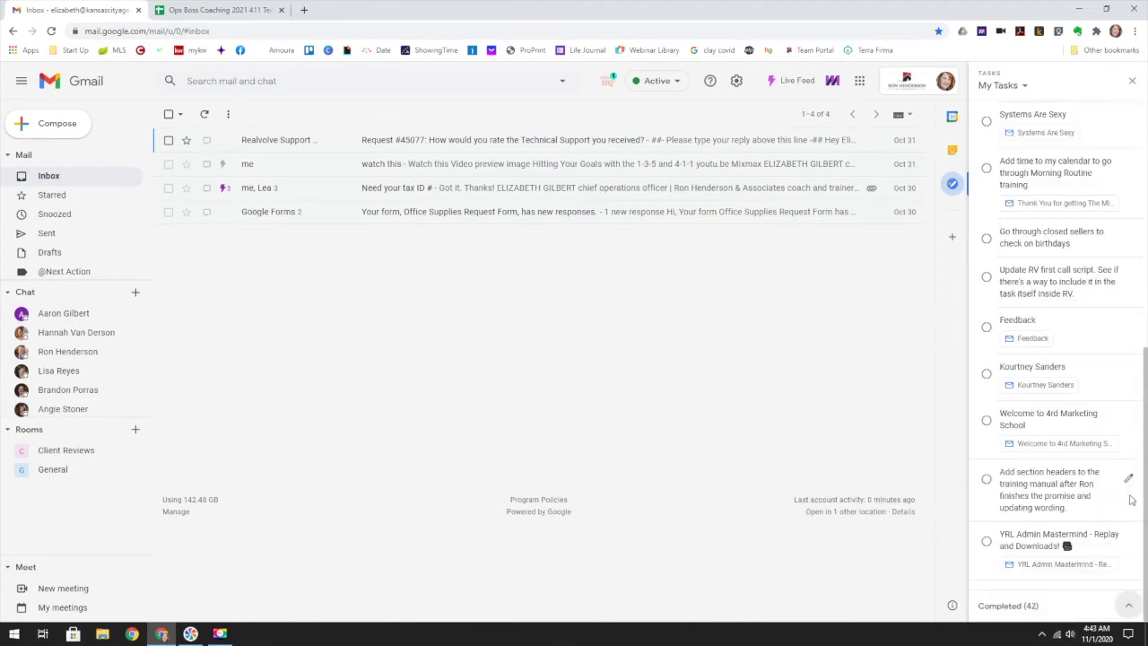
scroll(1004, 196, "up", 5)
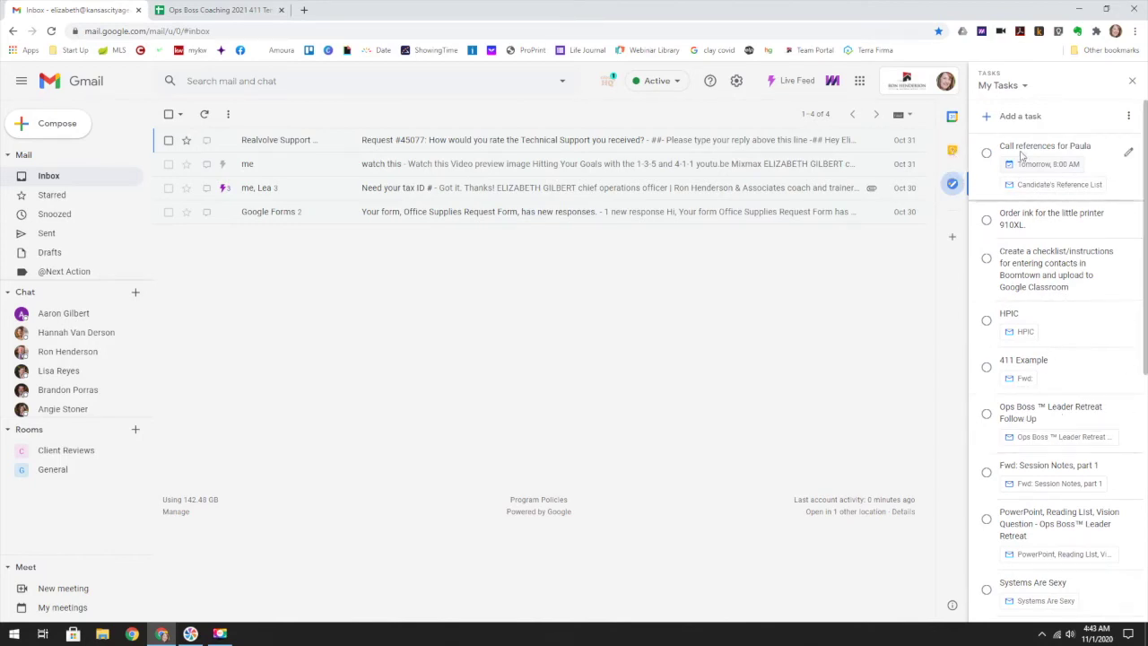
Check which task lists are available, keep My Tasks selected, and open the Keep notes
left_click(1022, 87)
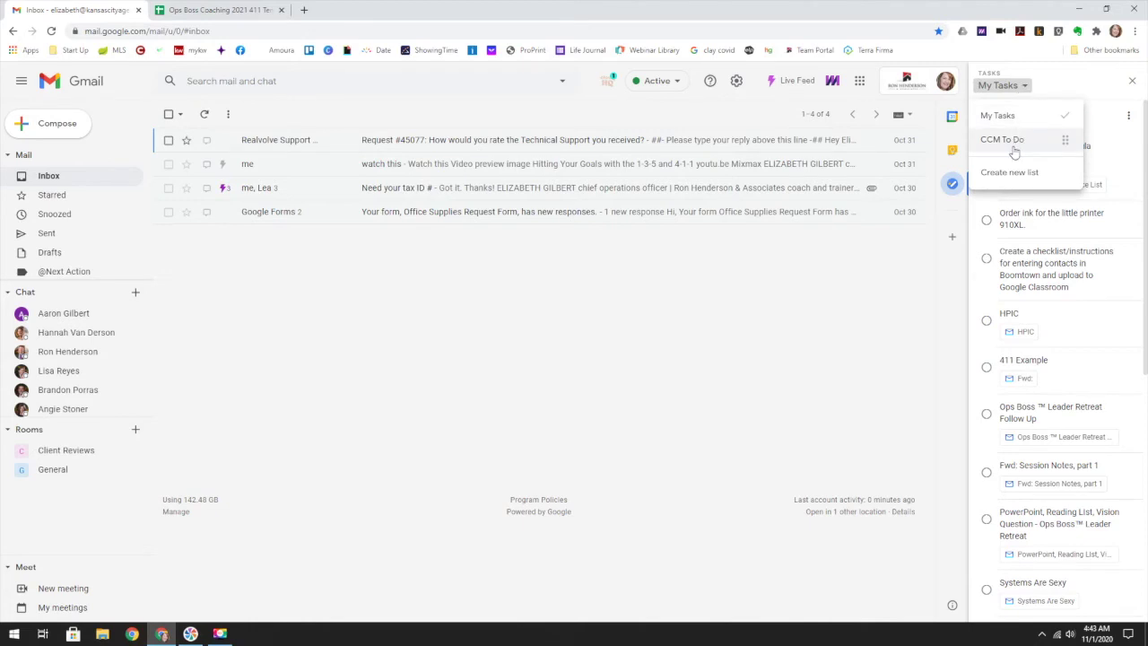
left_click(1062, 89)
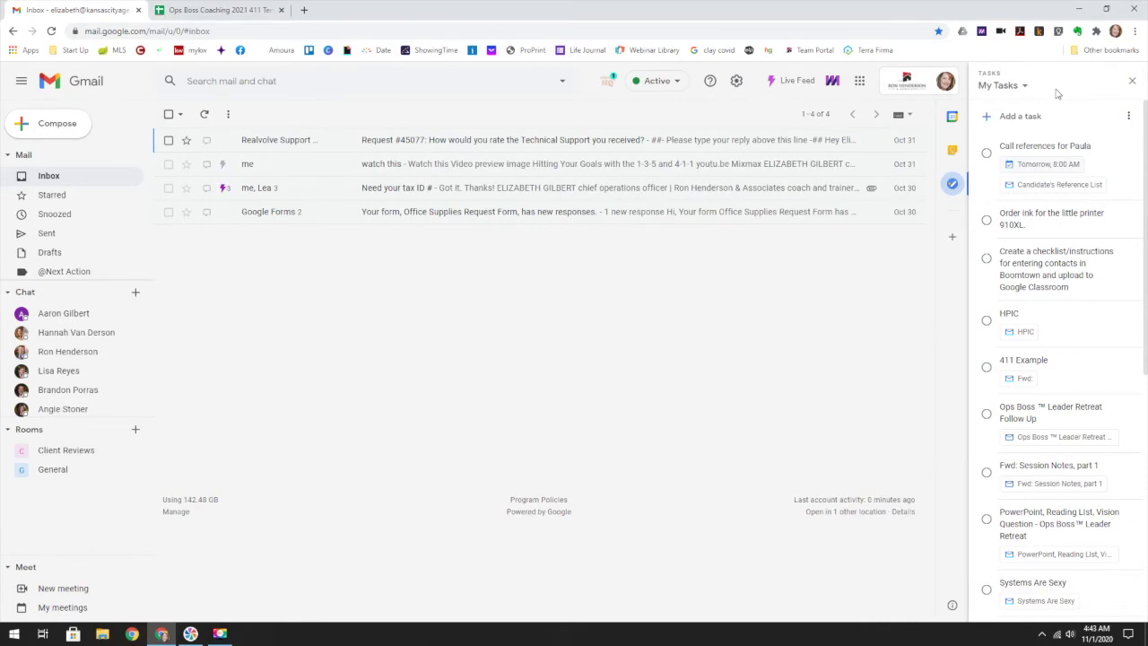
left_click(952, 151)
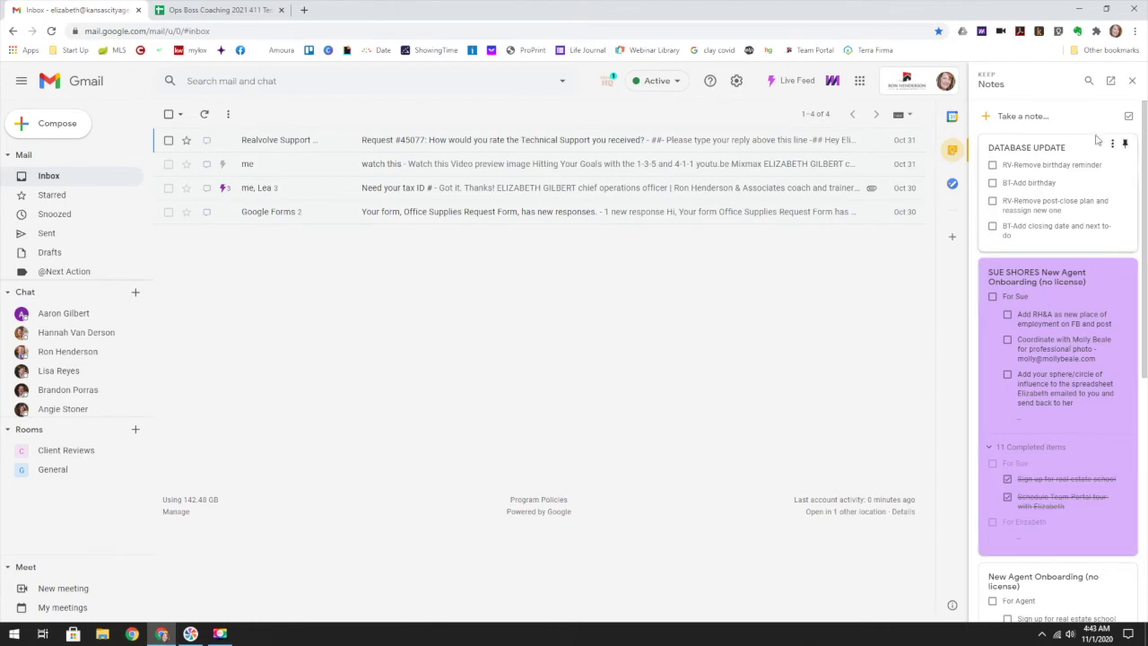
Open the purple New Agent Onboarding (no license) note and review its open and completed checklist items
left_click(1045, 336)
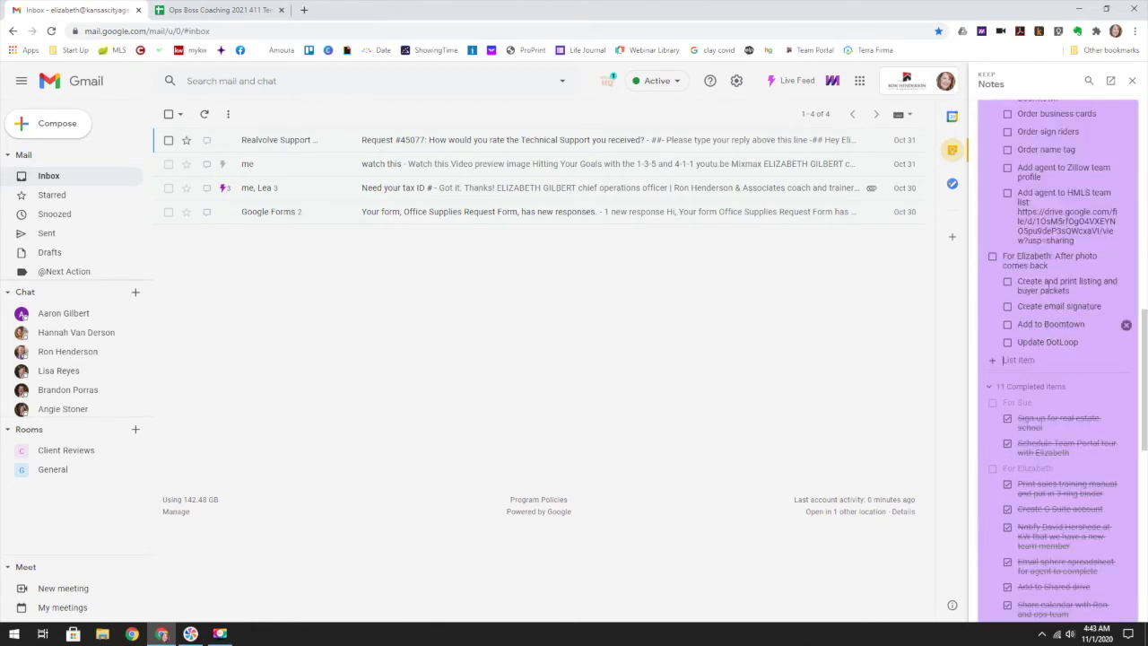
scroll(1053, 305, "up", 10)
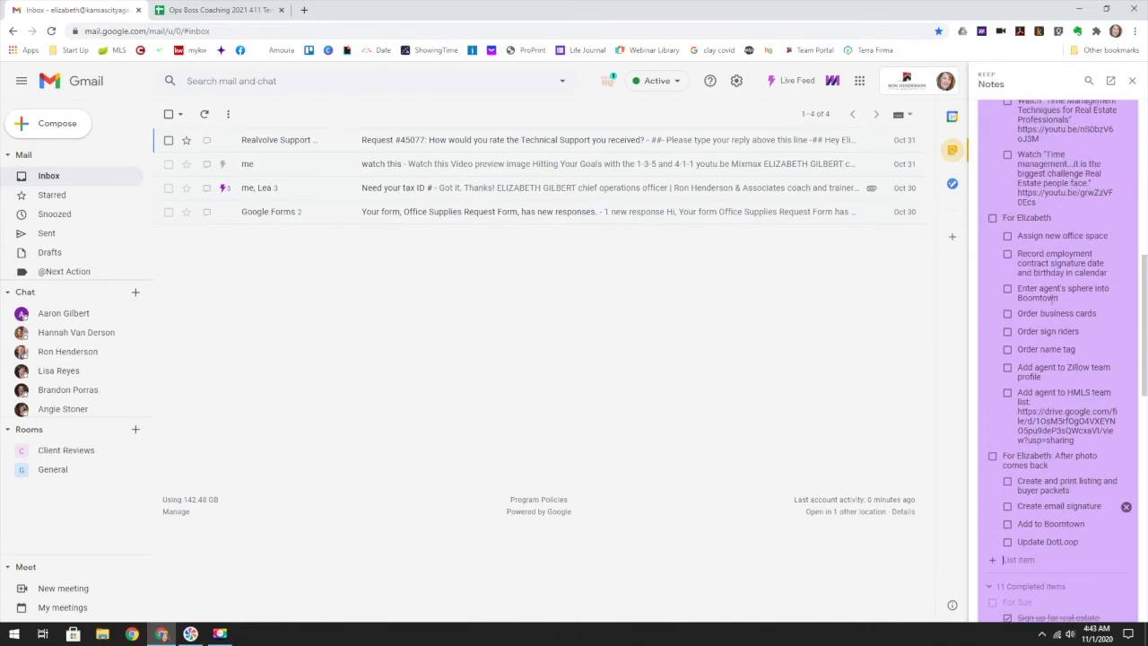
scroll(1049, 307, "down", 1)
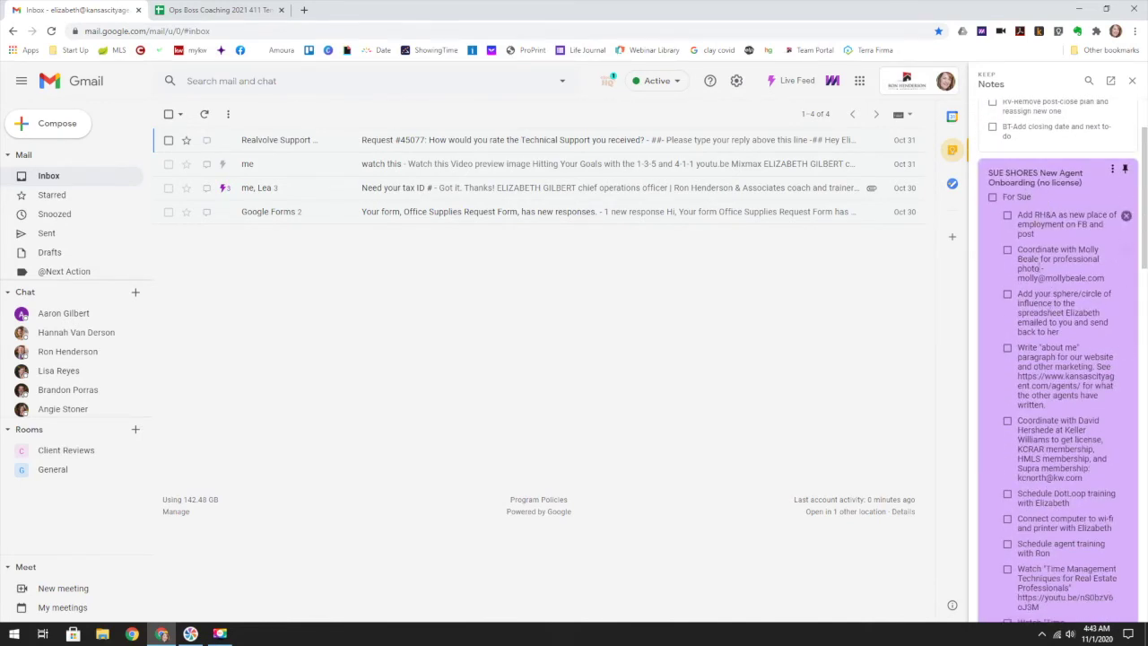
scroll(1022, 323, "down", 4)
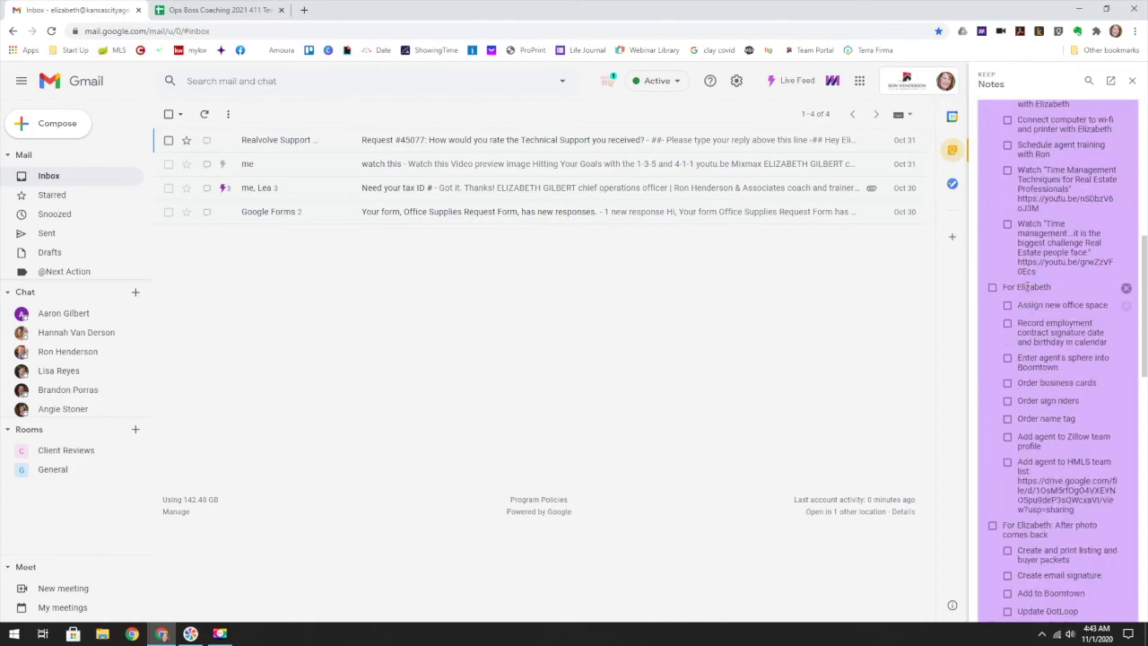
scroll(1025, 405, "down", 3)
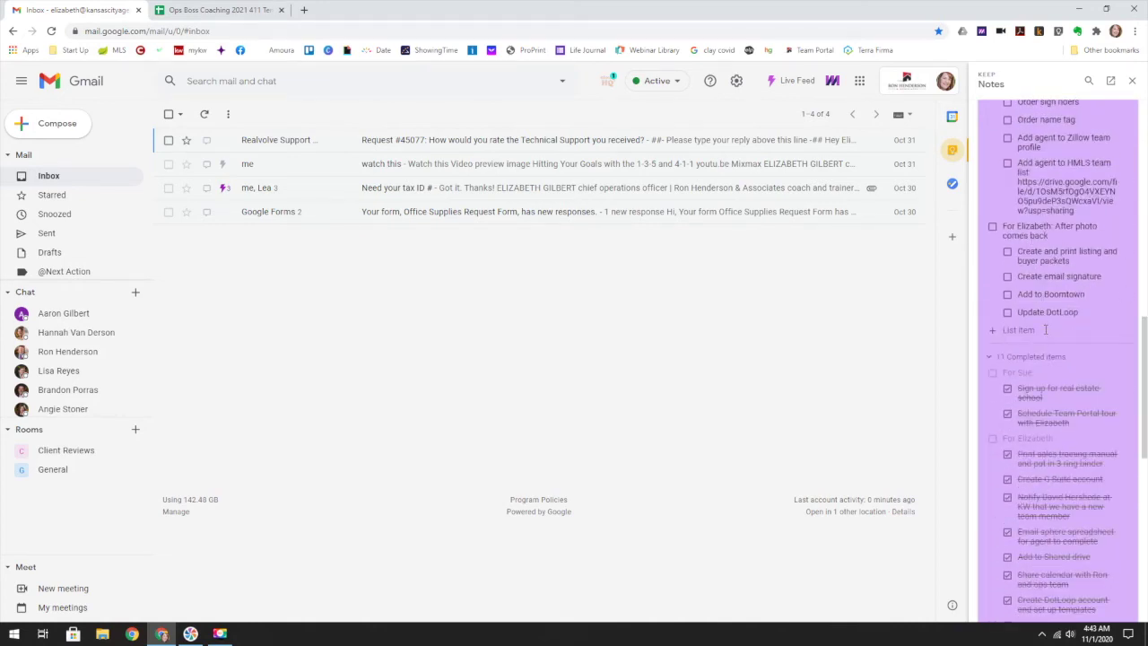
scroll(1045, 325, "down", 2)
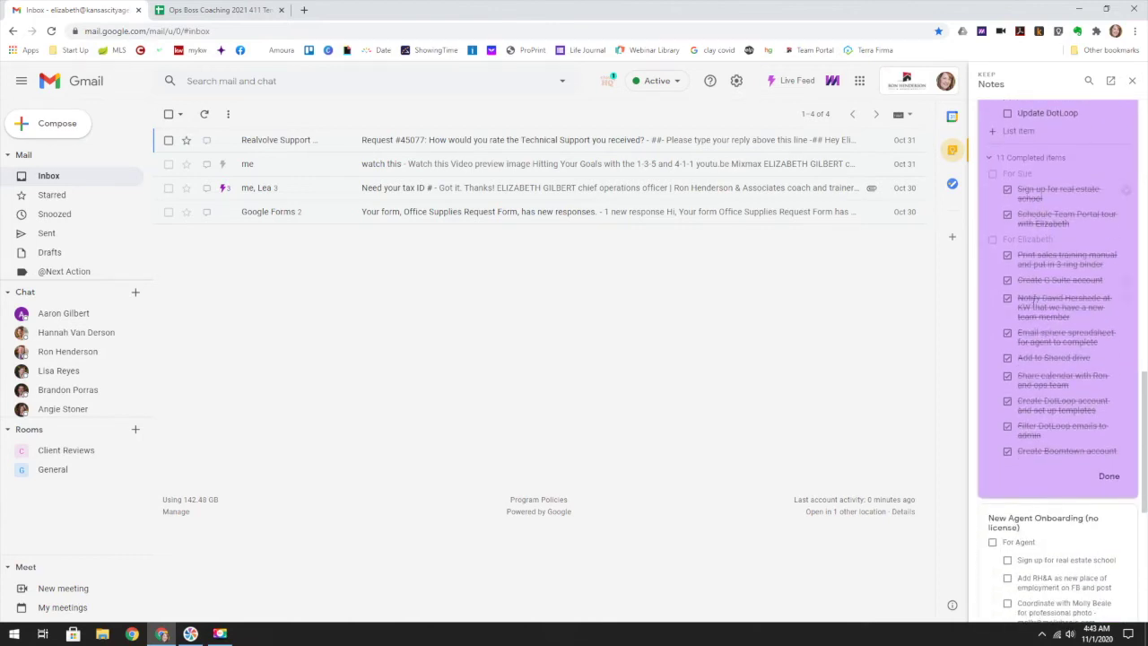
scroll(1038, 382, "down", 1)
scroll(1039, 382, "up", 3)
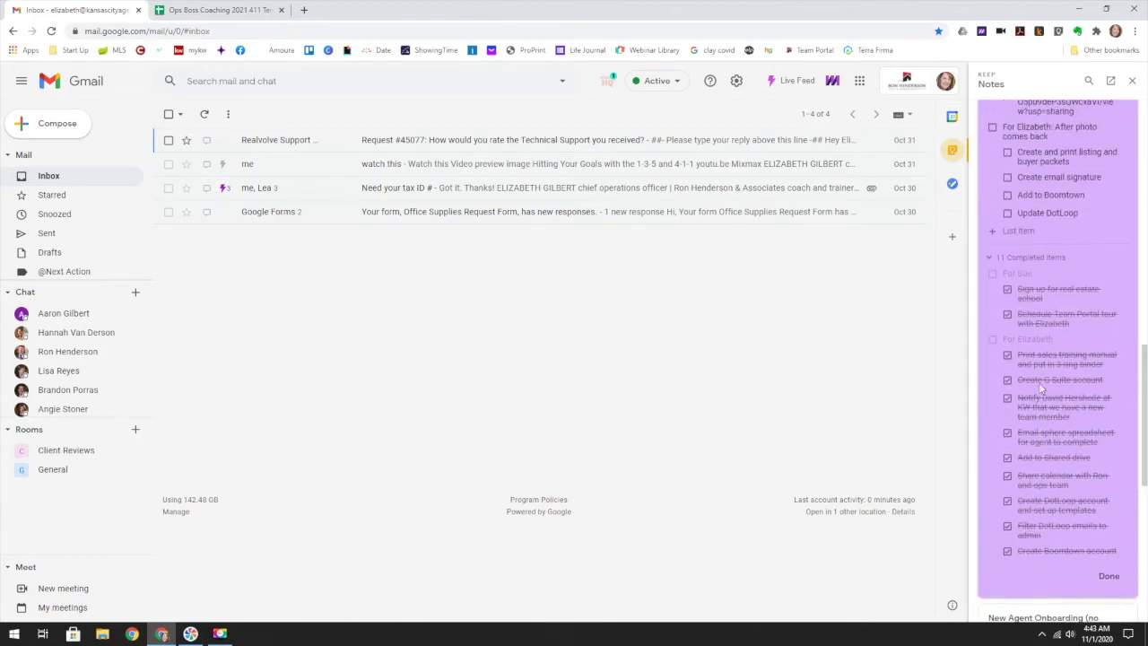
scroll(1038, 381, "up", 6)
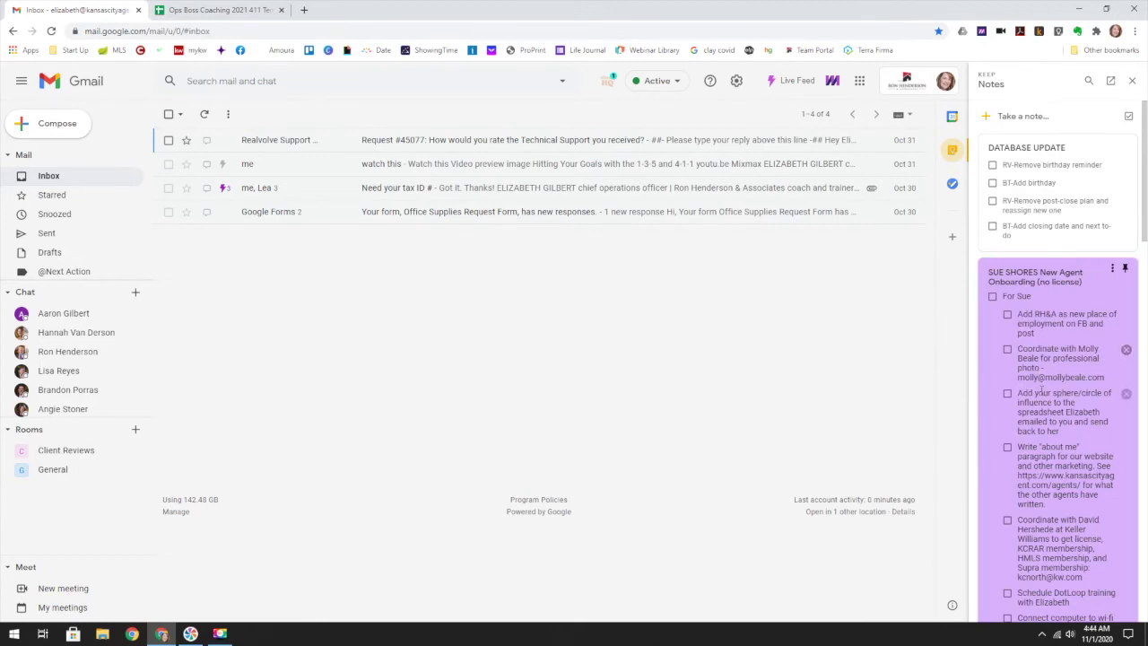
Open Keep in its own browser tab and check the extra options of the uncolored New Agent Onboarding (no license) note
left_click(1110, 82)
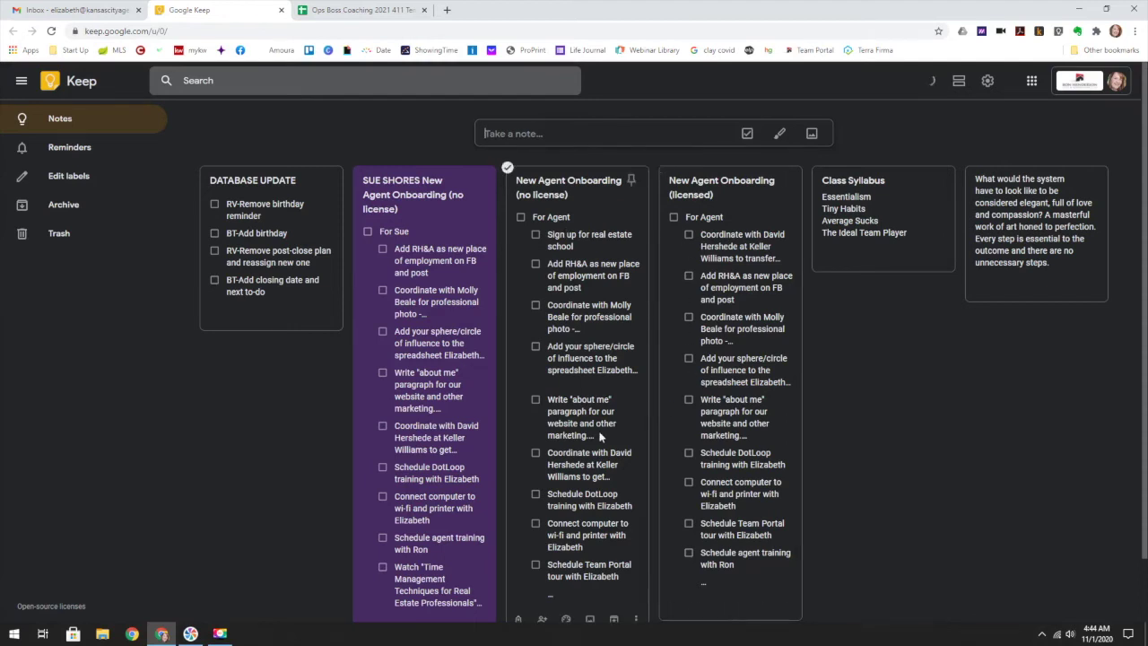
scroll(556, 407, "down", 1)
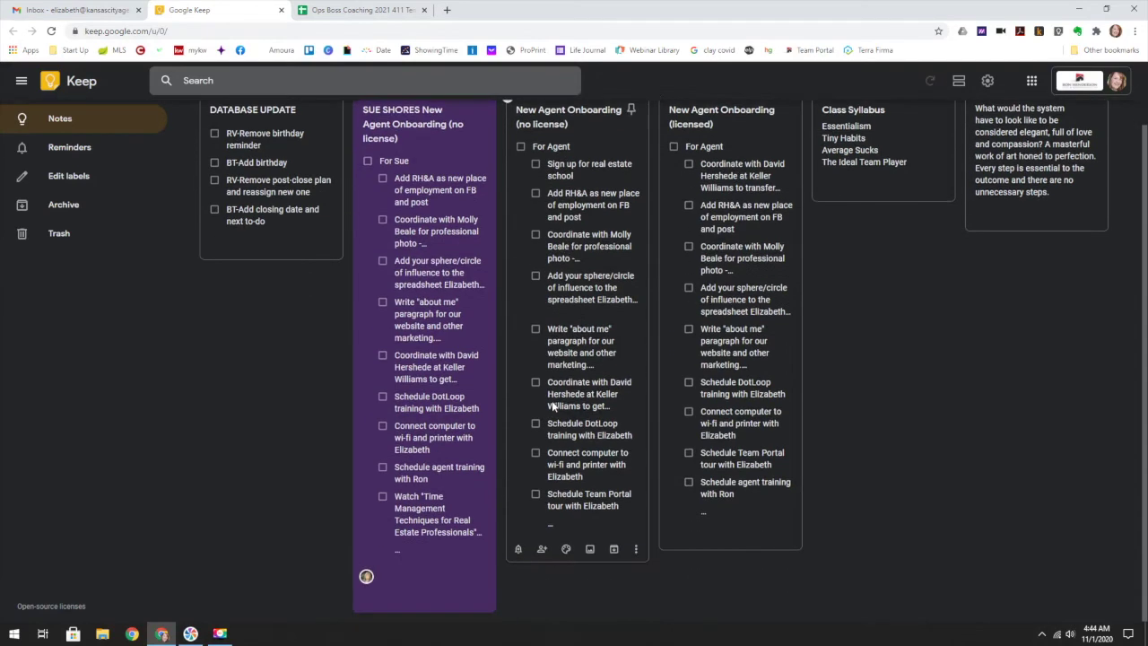
left_click(634, 549)
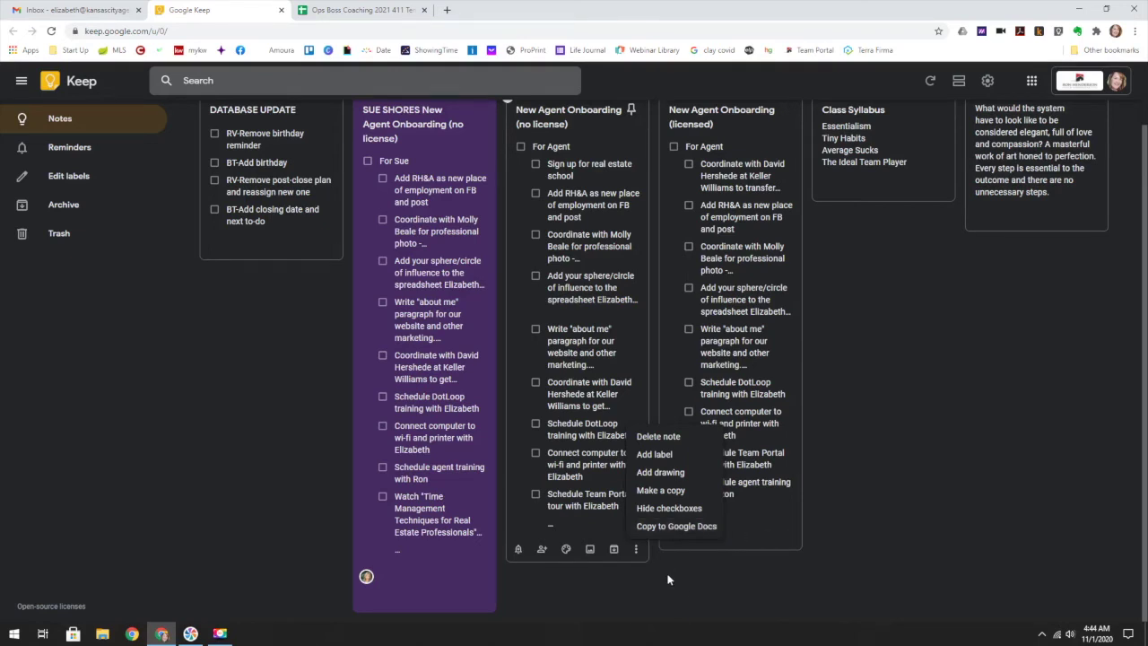
left_click(642, 557)
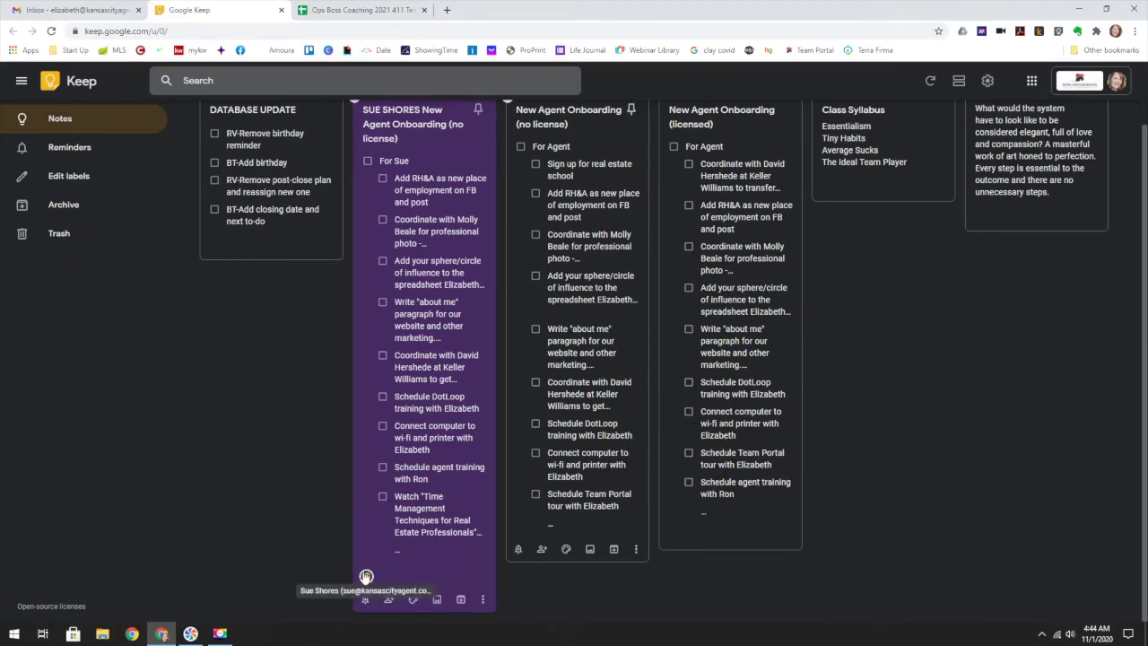
Check the collaborator and the color choices of the purple New Agent Onboarding note
scroll(424, 422, "up", 1)
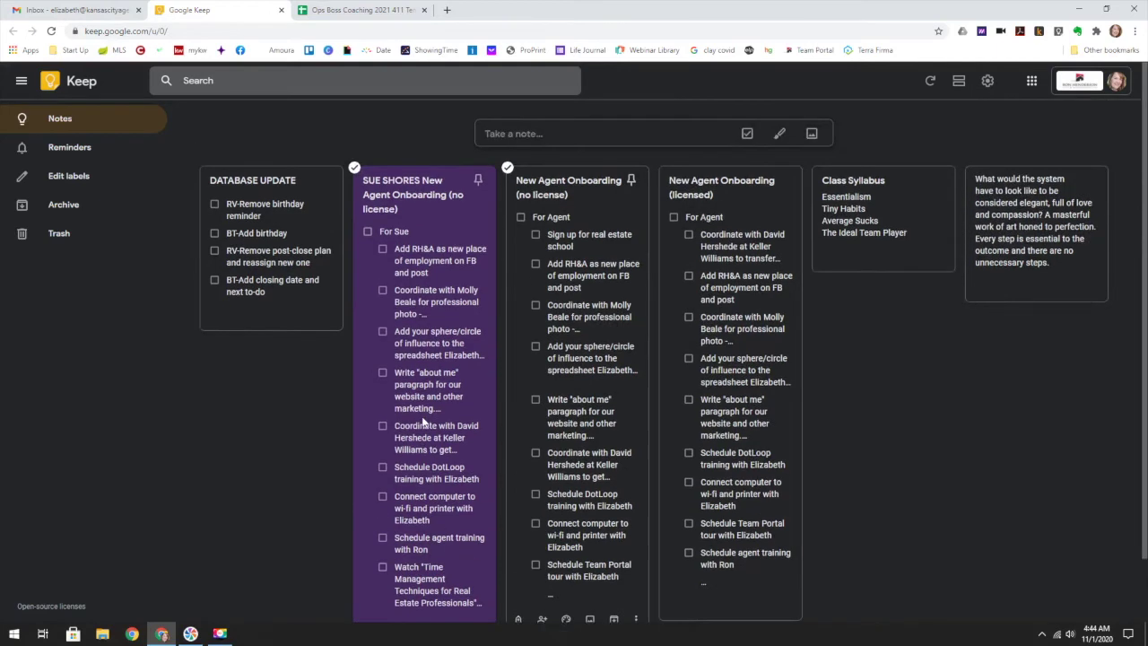
scroll(424, 422, "down", 1)
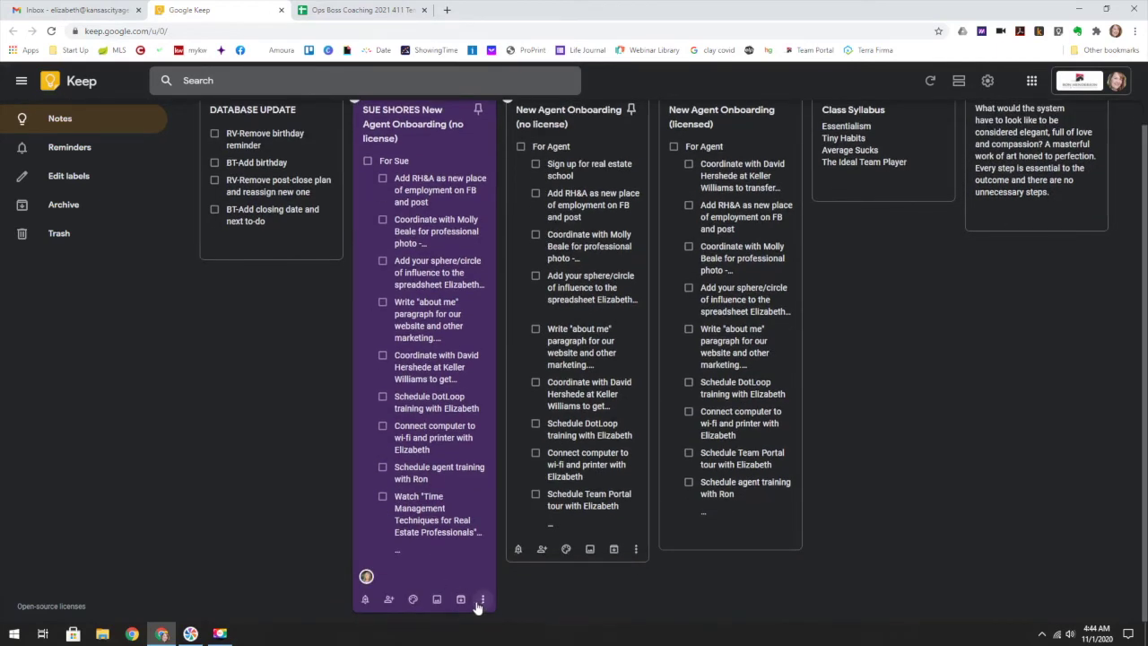
mouse_move(411, 603)
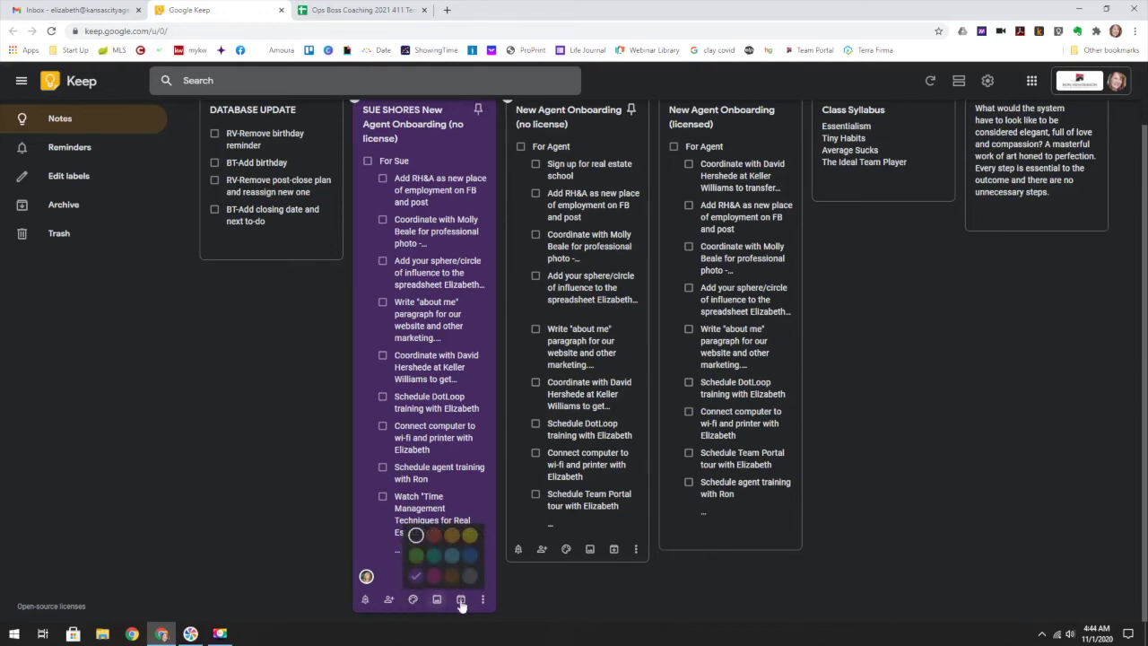
scroll(421, 379, "up", 1)
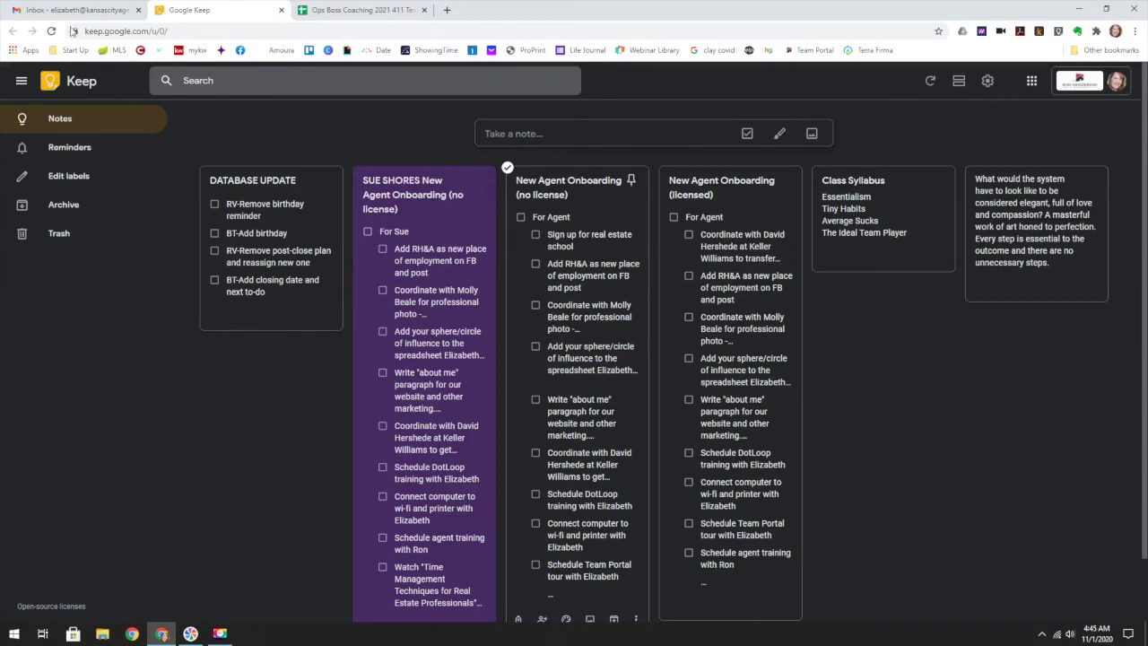
Go back to the Gmail inbox and review the purple onboarding checklist in the Keep notes there
left_click(63, 11)
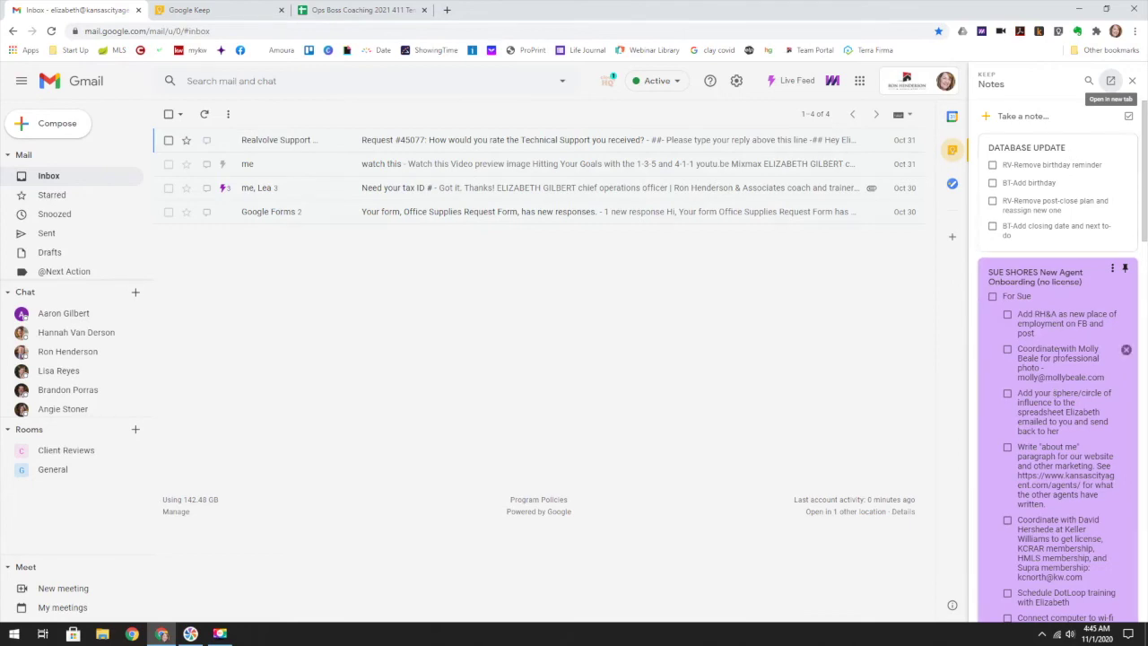
scroll(1058, 350, "down", 15)
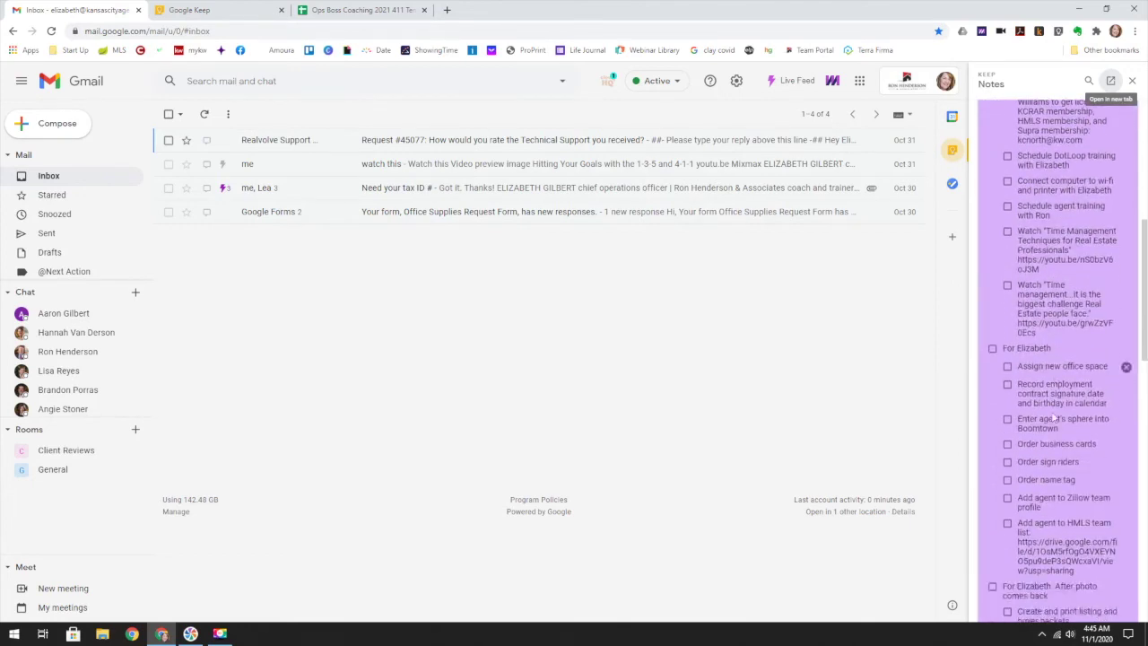
scroll(1052, 412, "down", 4)
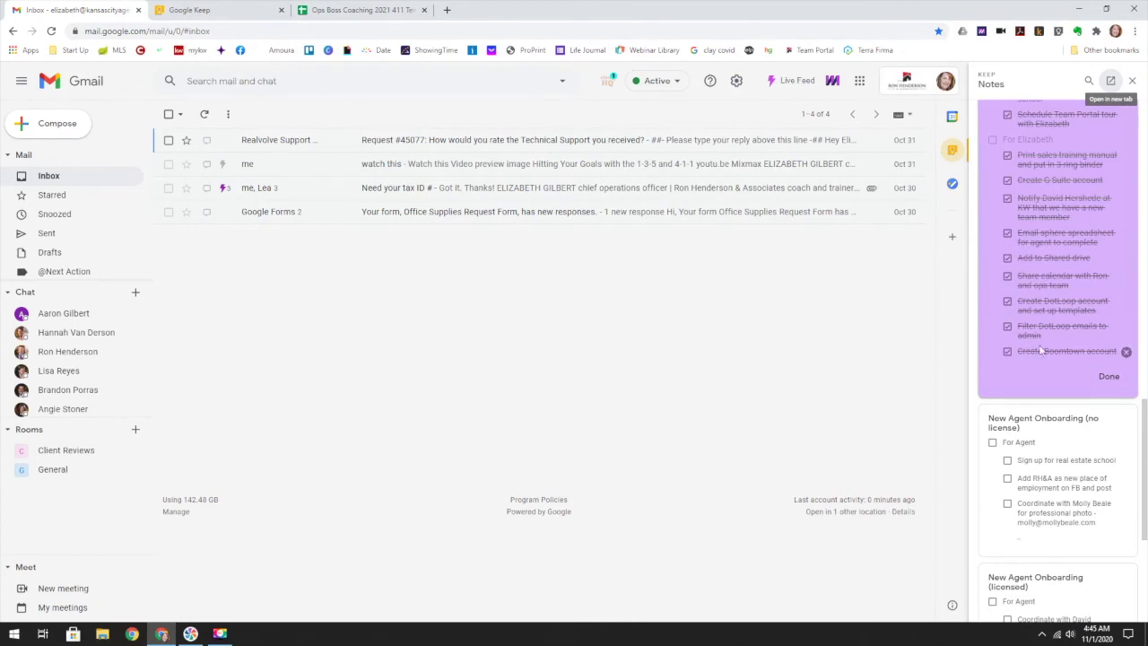
scroll(1040, 350, "up", 10)
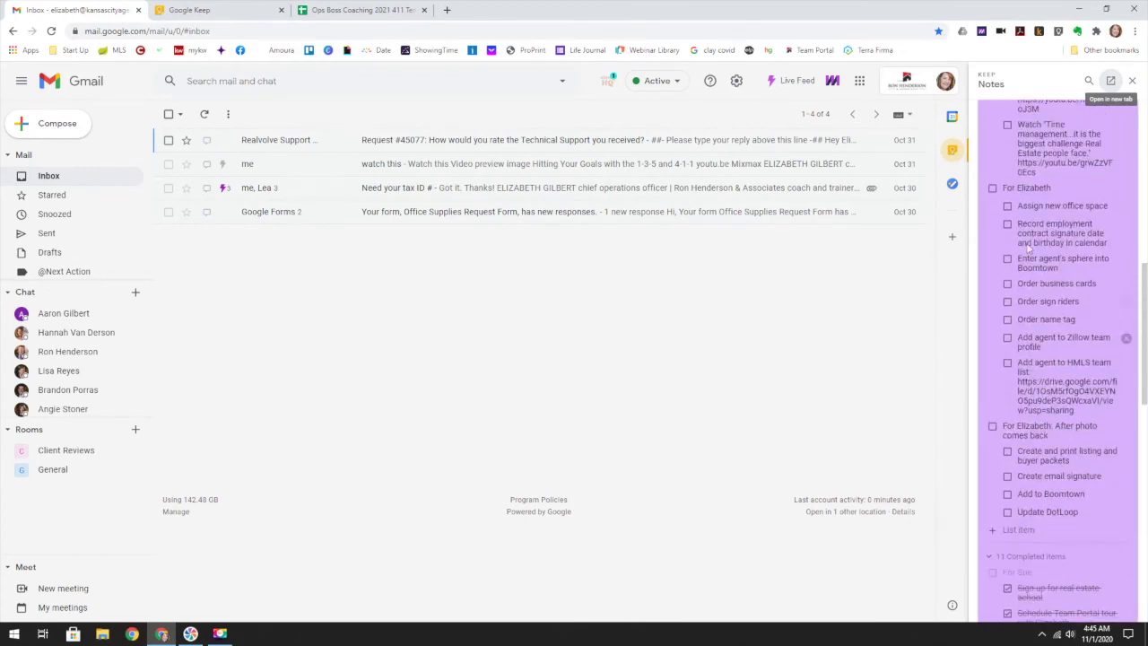
scroll(1040, 301, "up", 2)
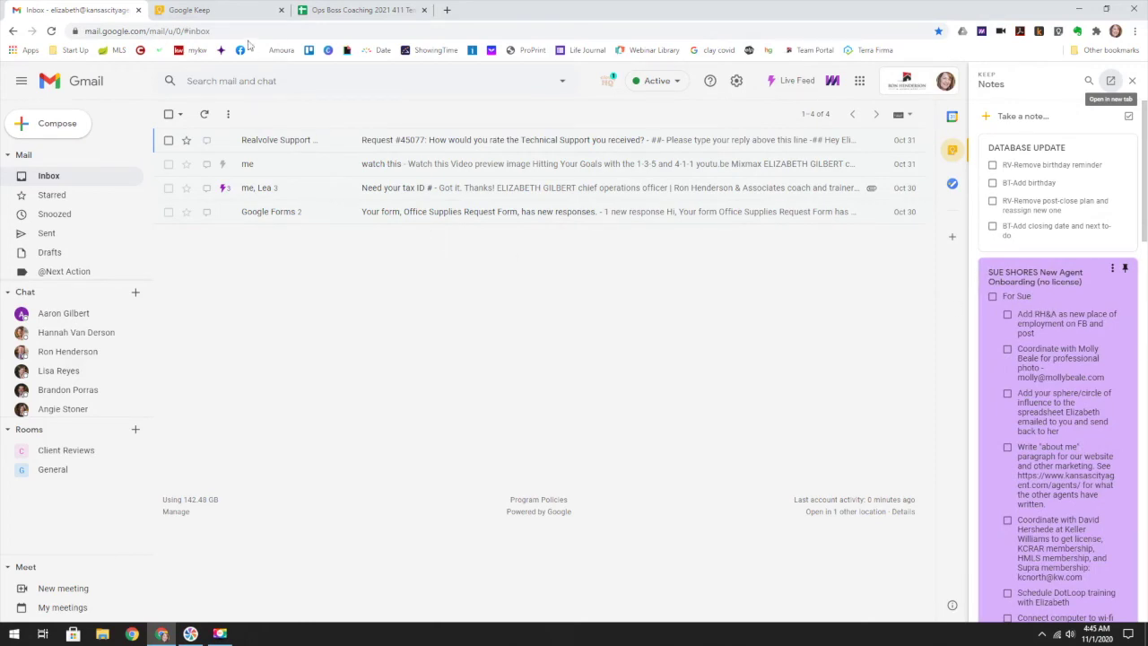
Return to the full Keep page and start a new image note with happy-birthday-card_1308-27972 from Downloads
left_click(240, 14)
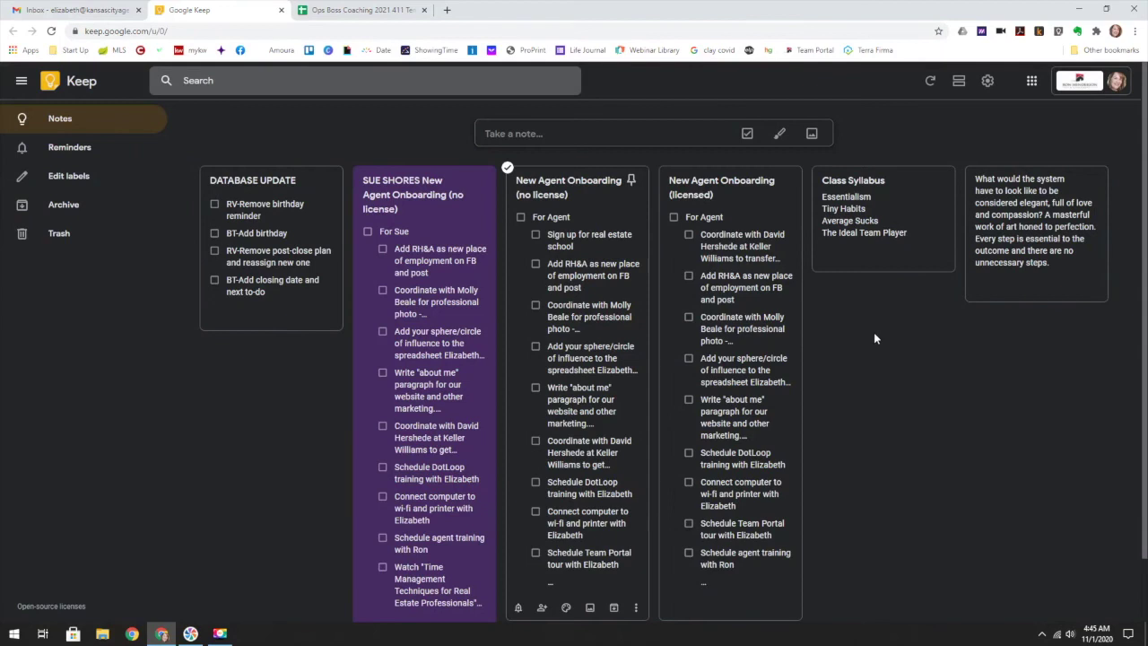
left_click(812, 134)
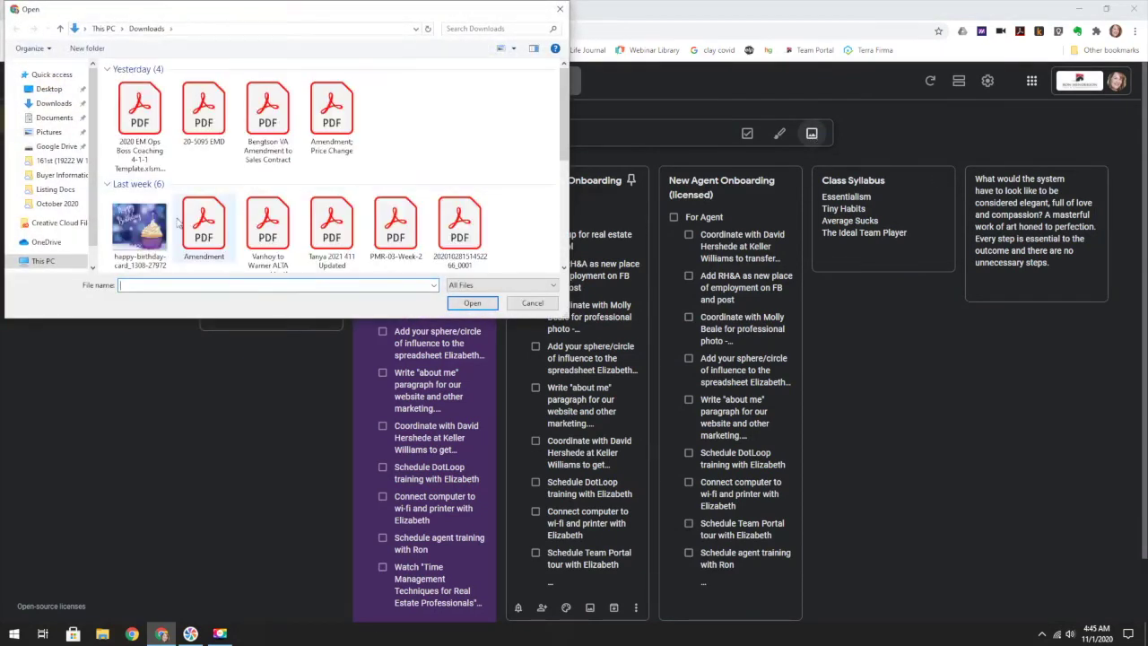
left_click(161, 251)
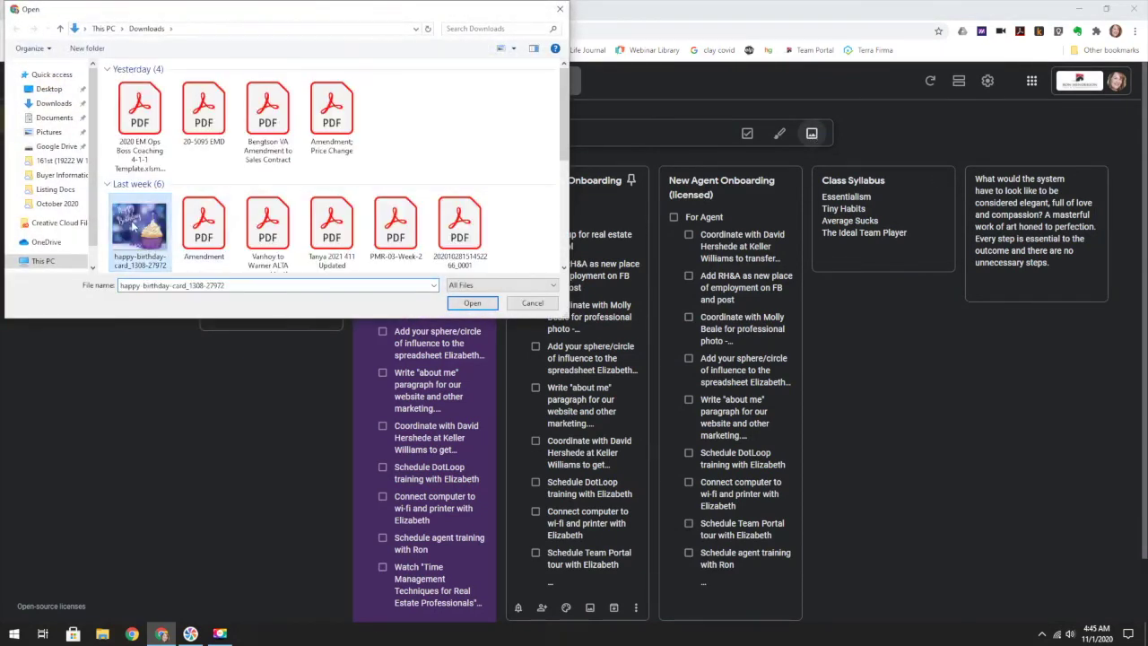
left_click(472, 303)
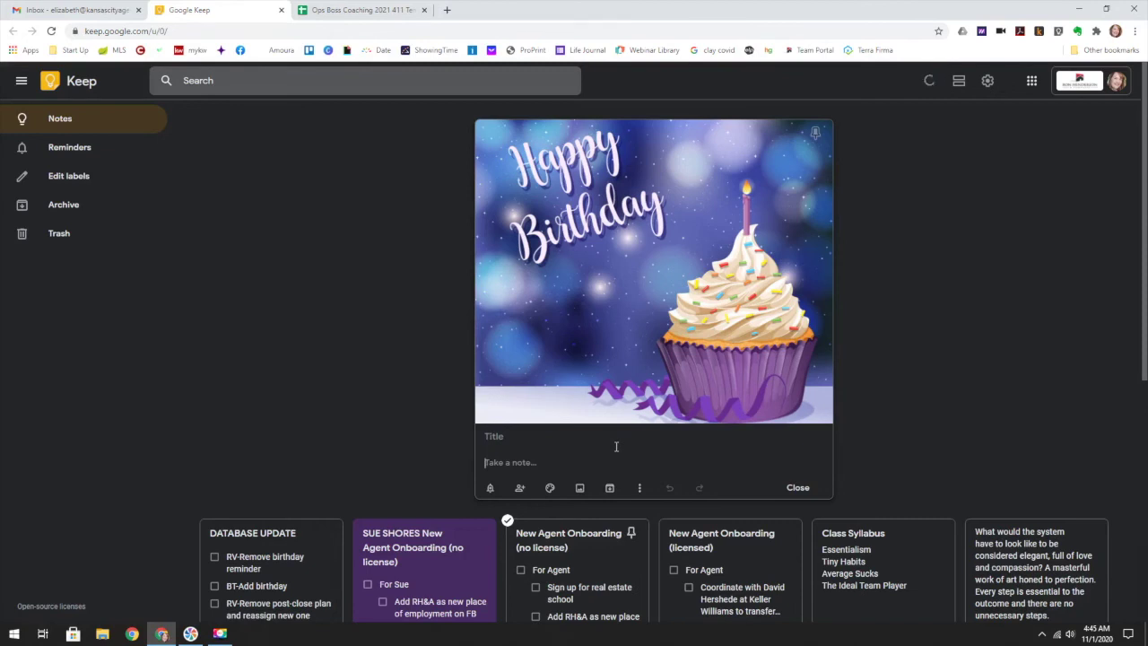
Write "Create a system to collect client birthdays." as the birthday image note's text and close the note
type("Create a y")
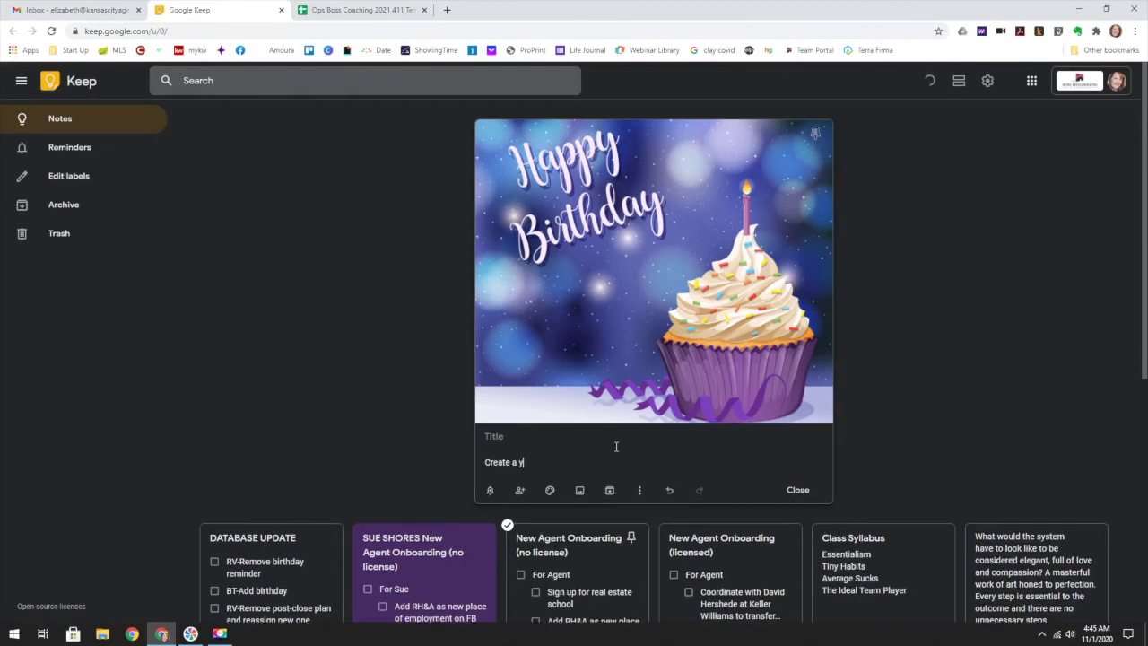
key("BackSpace")
type("system to collect client birthdays.")
left_click(798, 491)
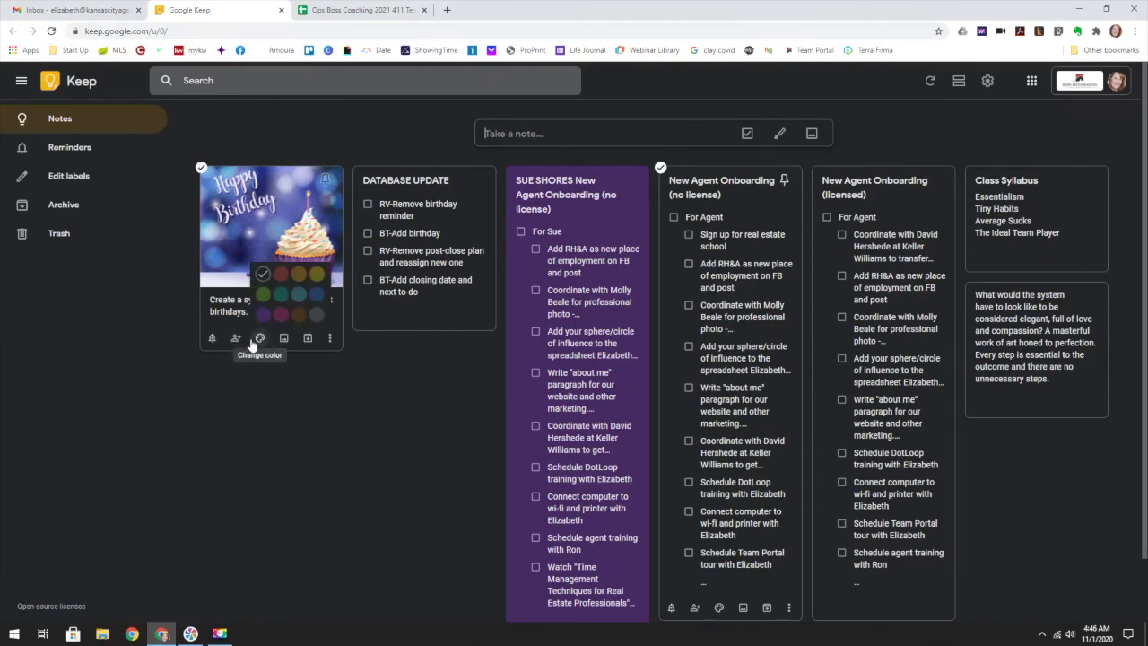
Add a drawing to the birthday note with a freehand squiggle and a handwritten "Hi!", and dismiss the long-notes tip
left_click(329, 338)
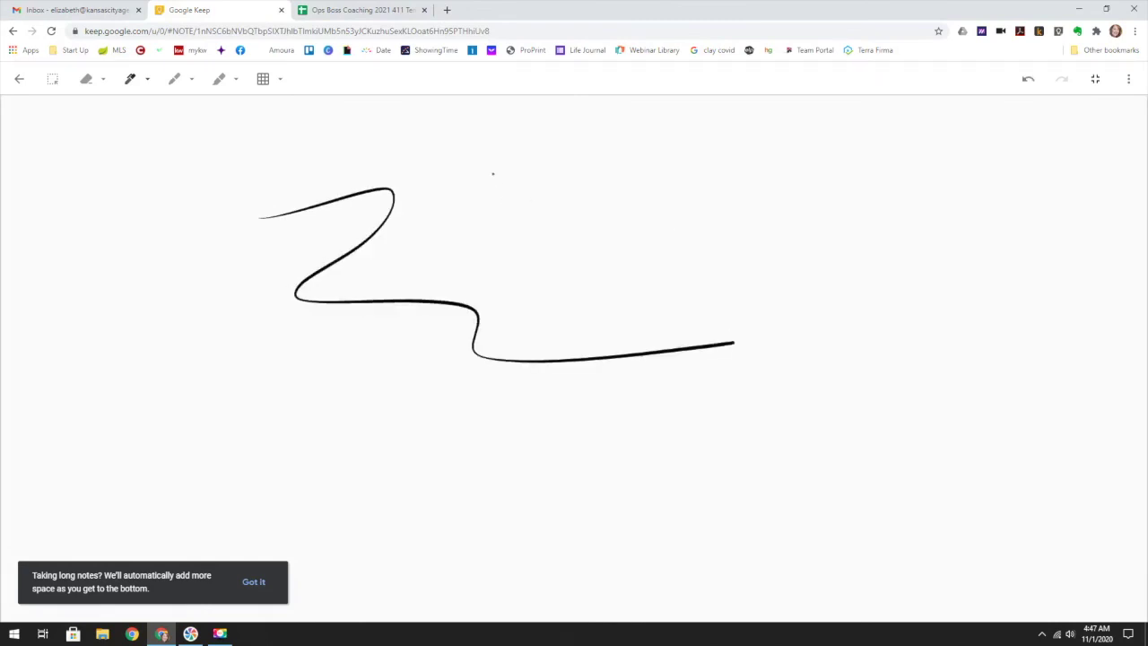
left_click_drag(492, 173, 484, 247)
mouse_move(531, 176)
left_mouse_down()
mouse_move(521, 244)
mouse_move(547, 224)
mouse_move(551, 246)
left_mouse_up()
left_click_drag(596, 167, 593, 219)
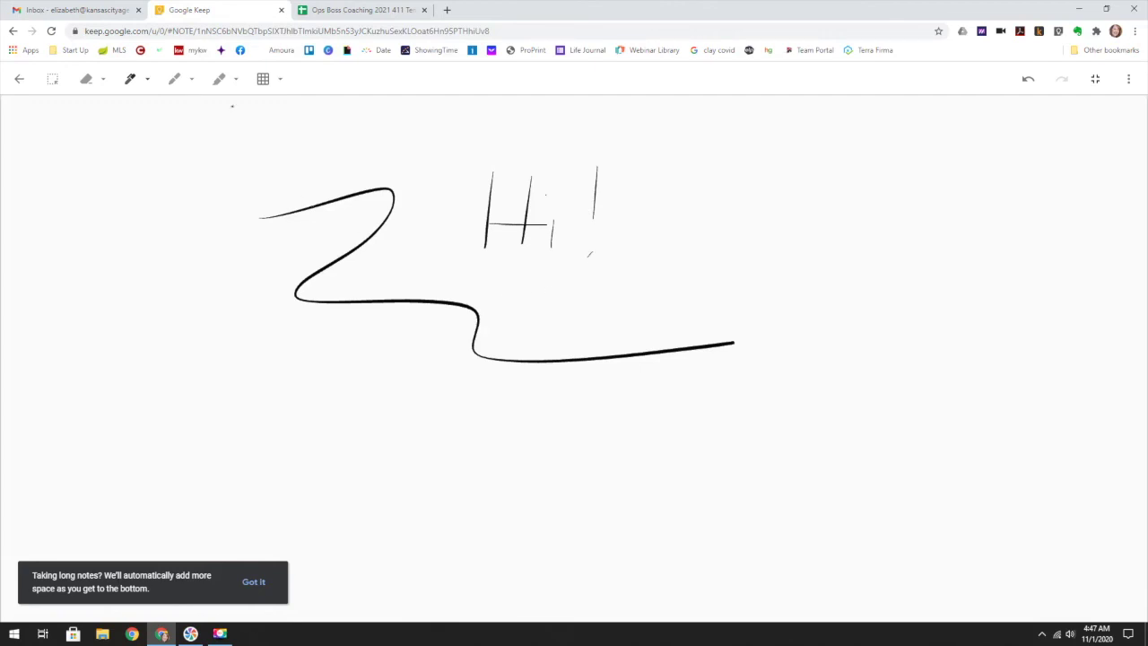
left_click(258, 585)
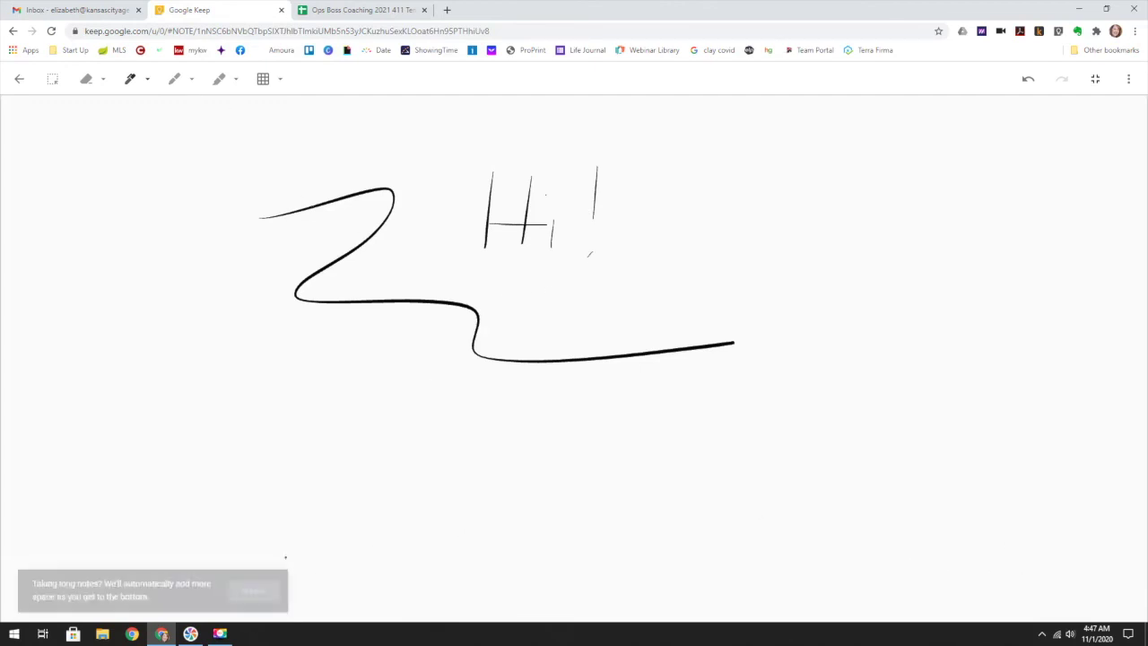
Check the drawing's export and delete options, go back to the birthday note and close it
left_click(1127, 81)
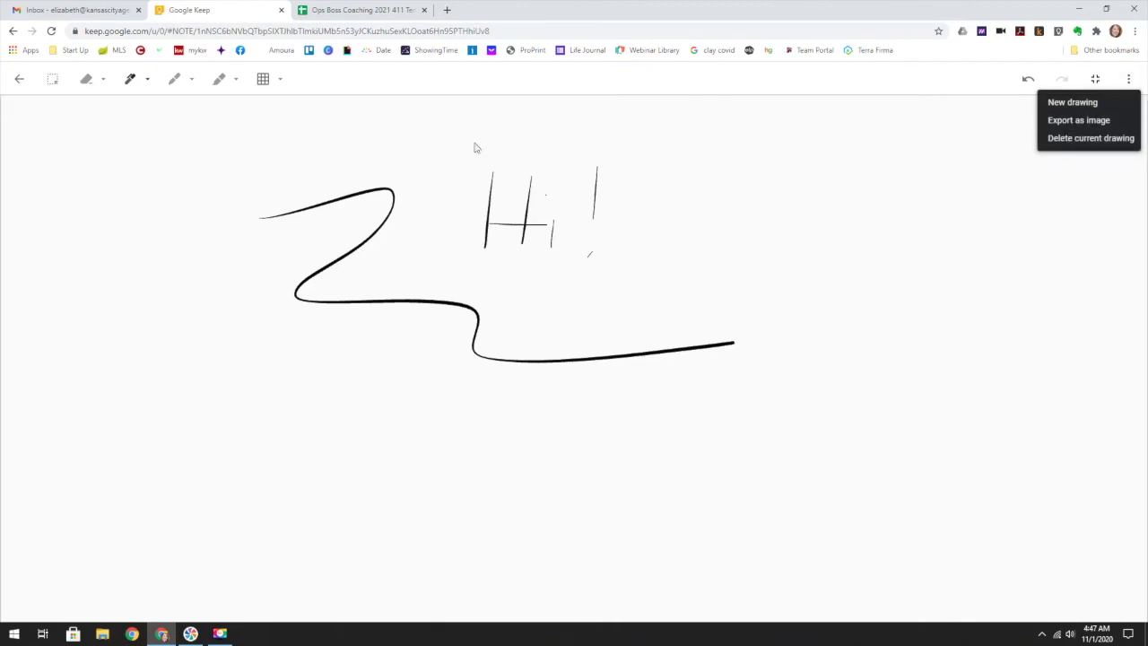
left_click(19, 79)
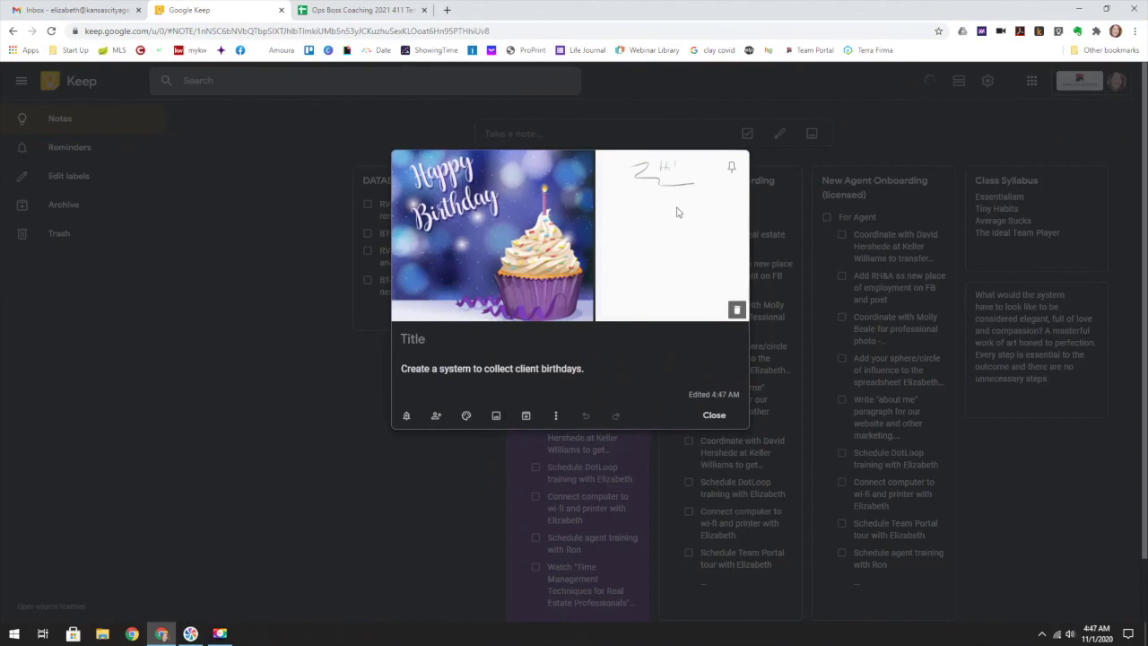
left_click(714, 417)
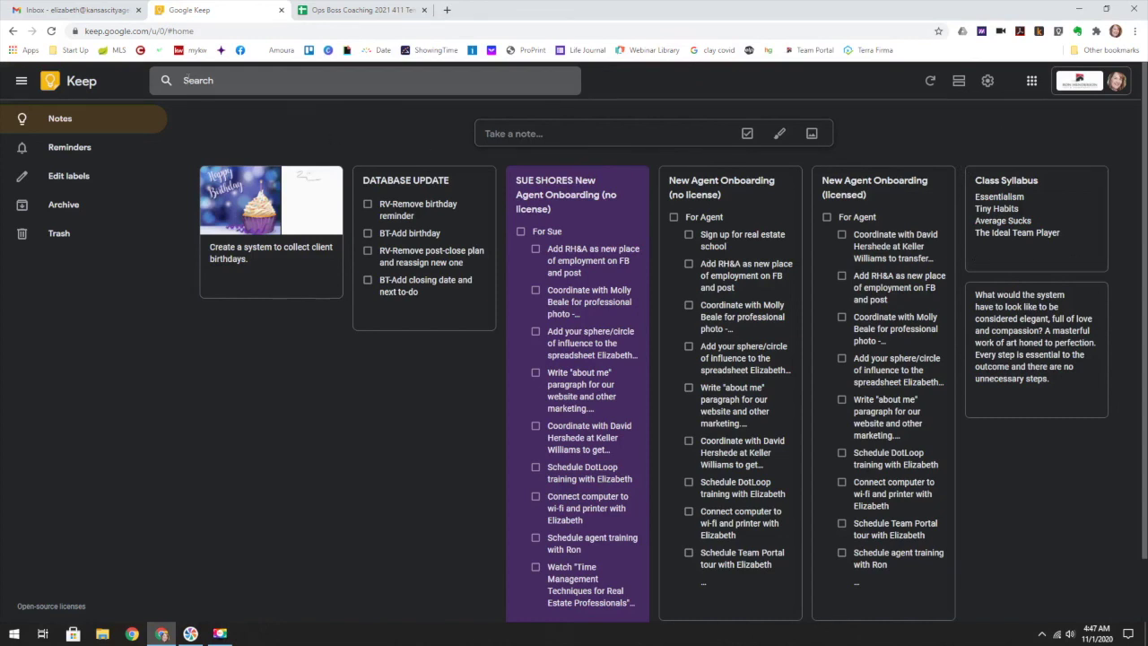
Return to the Gmail inbox and view the updated Keep notes, the My Tasks list and the calendar beside it
left_click(94, 10)
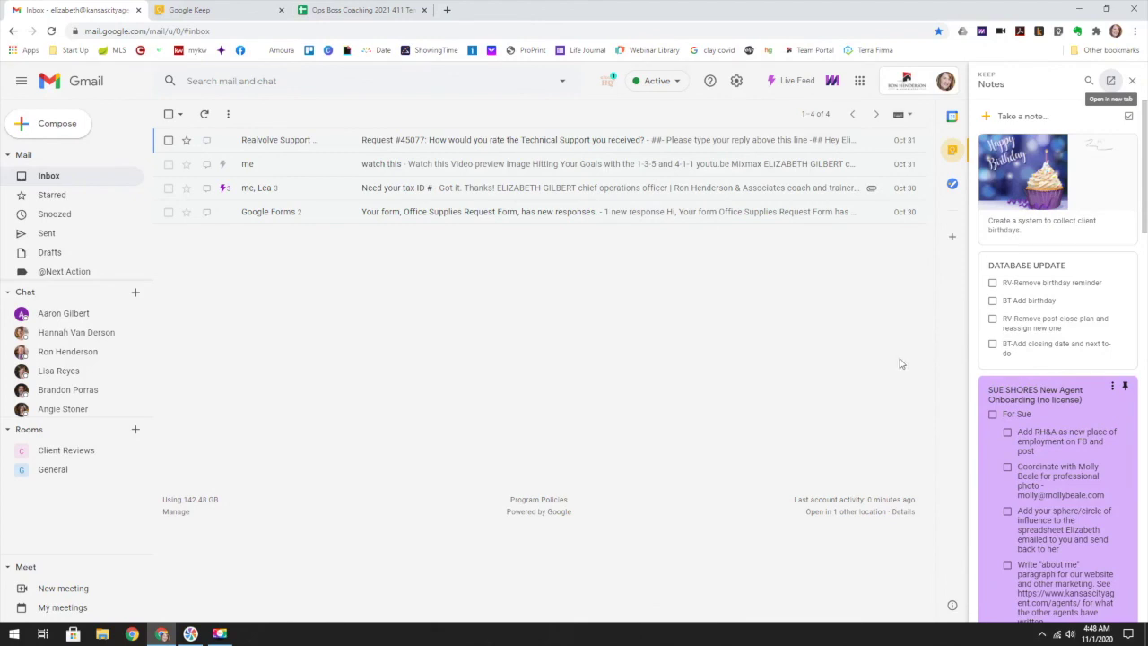
left_click(953, 185)
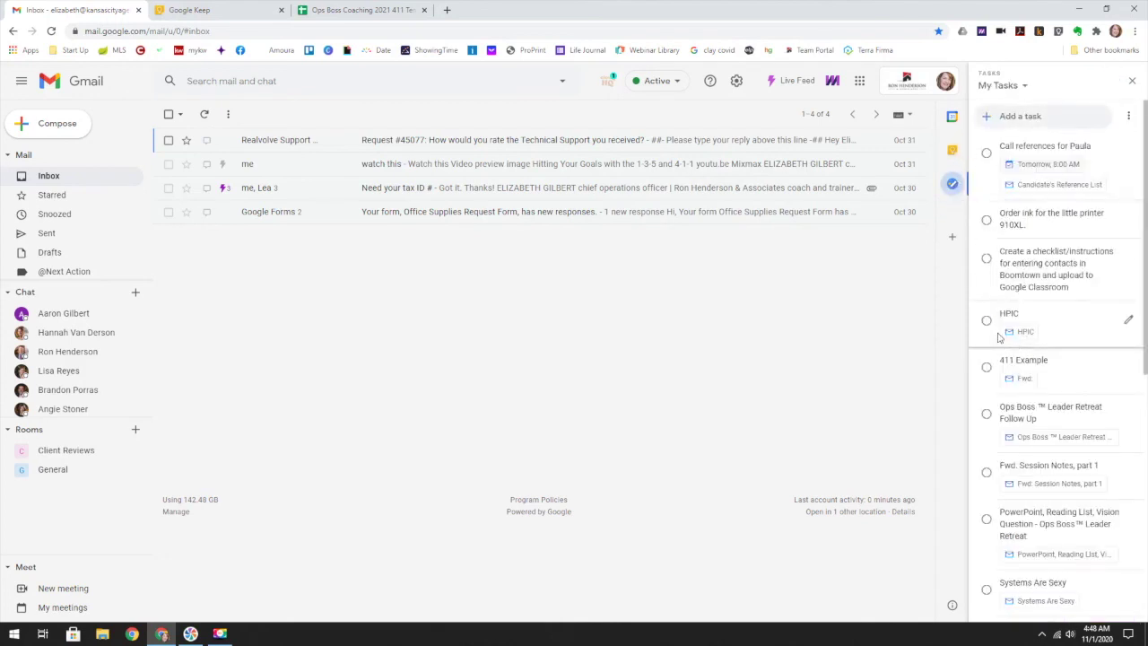
left_click(953, 117)
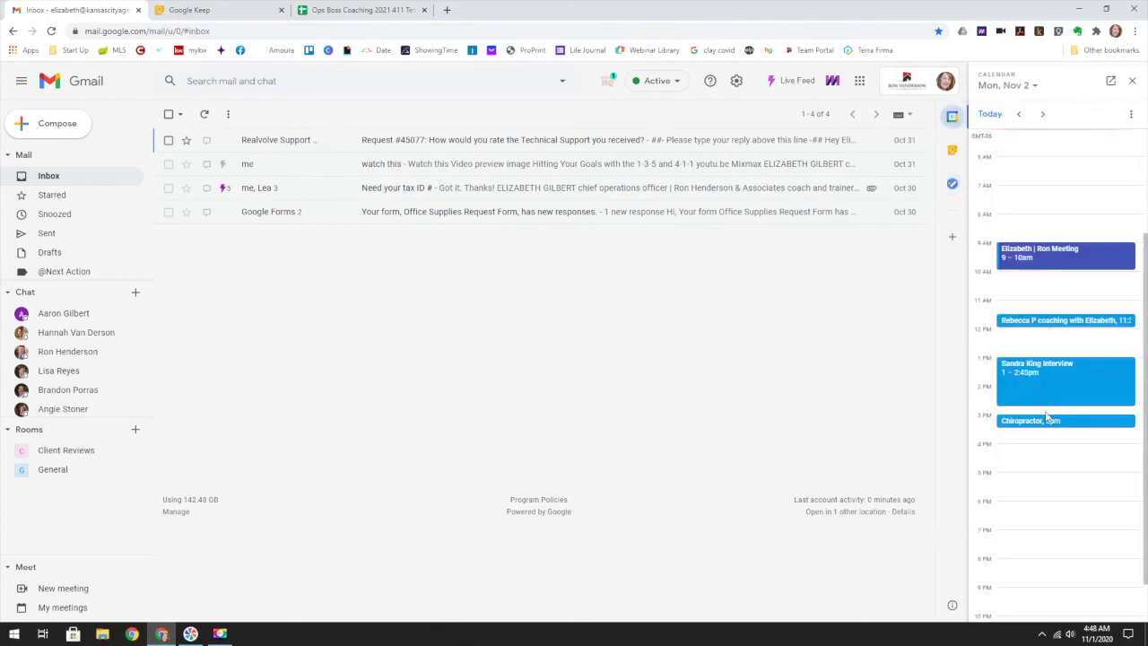